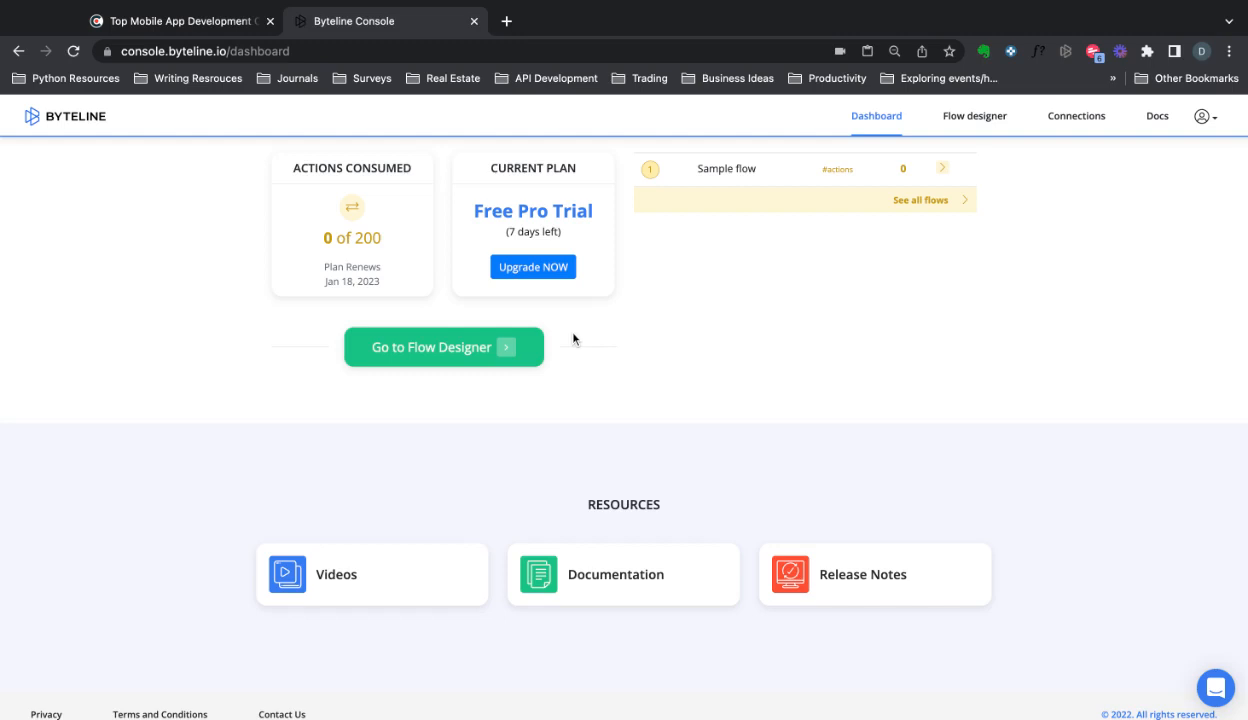
Look over the filtered list of top mobile app developers on the Clutch page.
{"action": "left_click", "coordinate": [182, 33]}
{"action": "scroll", "coordinate": [614, 471], "scroll_direction": "down", "scroll_amount": 1}
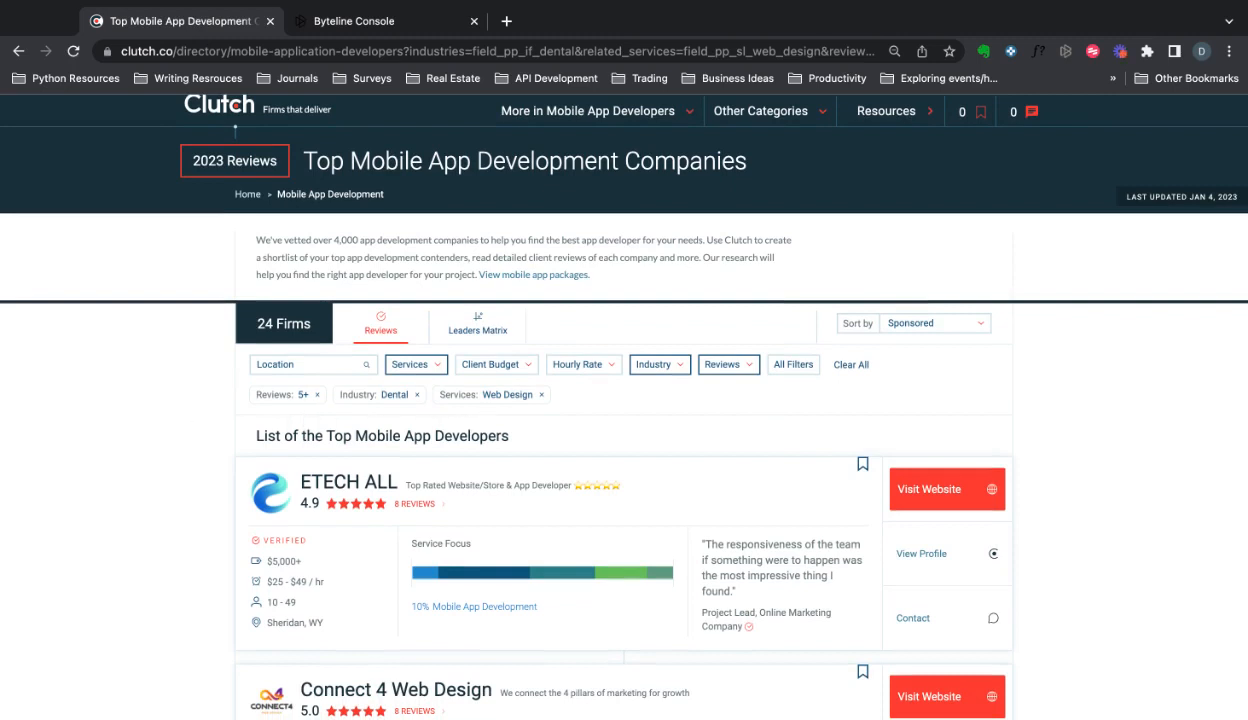
{"action": "scroll", "coordinate": [185, 458], "scroll_direction": "down", "scroll_amount": 2}
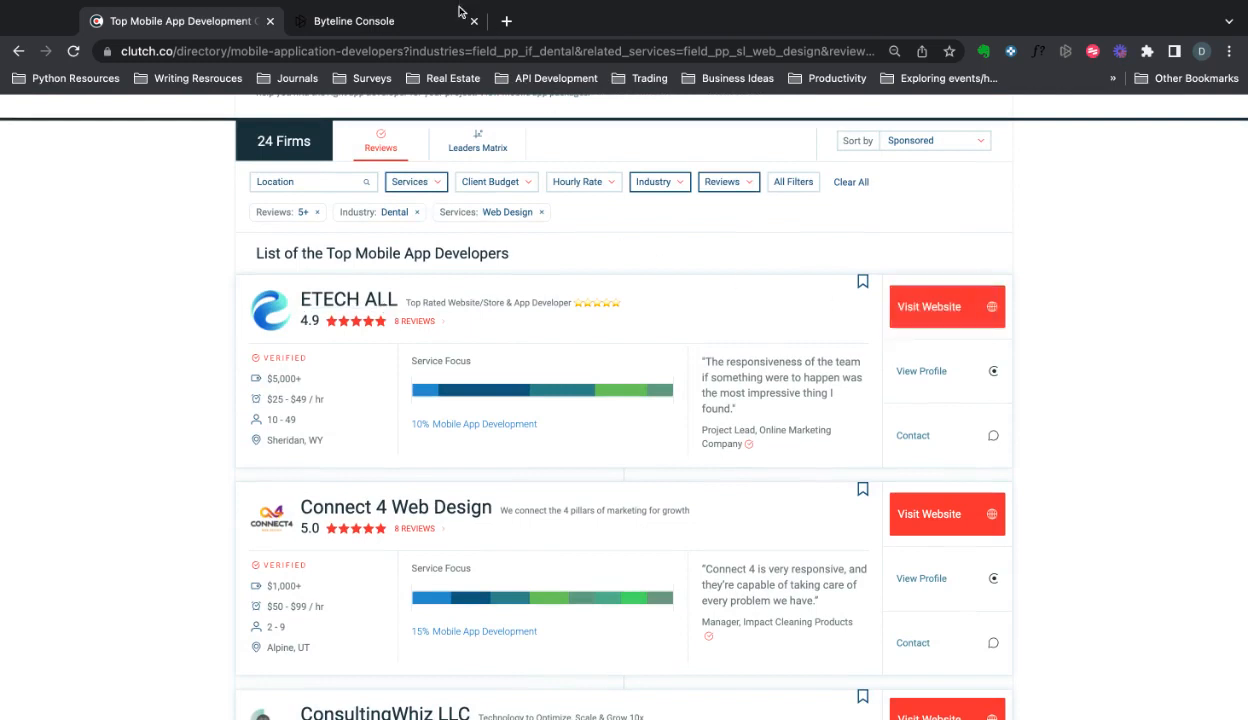
In the Byteline Console, create a flow named "App Dev Select" with a Scheduler trigger and save its weekly Wednesday 11:02 AM schedule.
{"action": "left_click", "coordinate": [354, 21]}
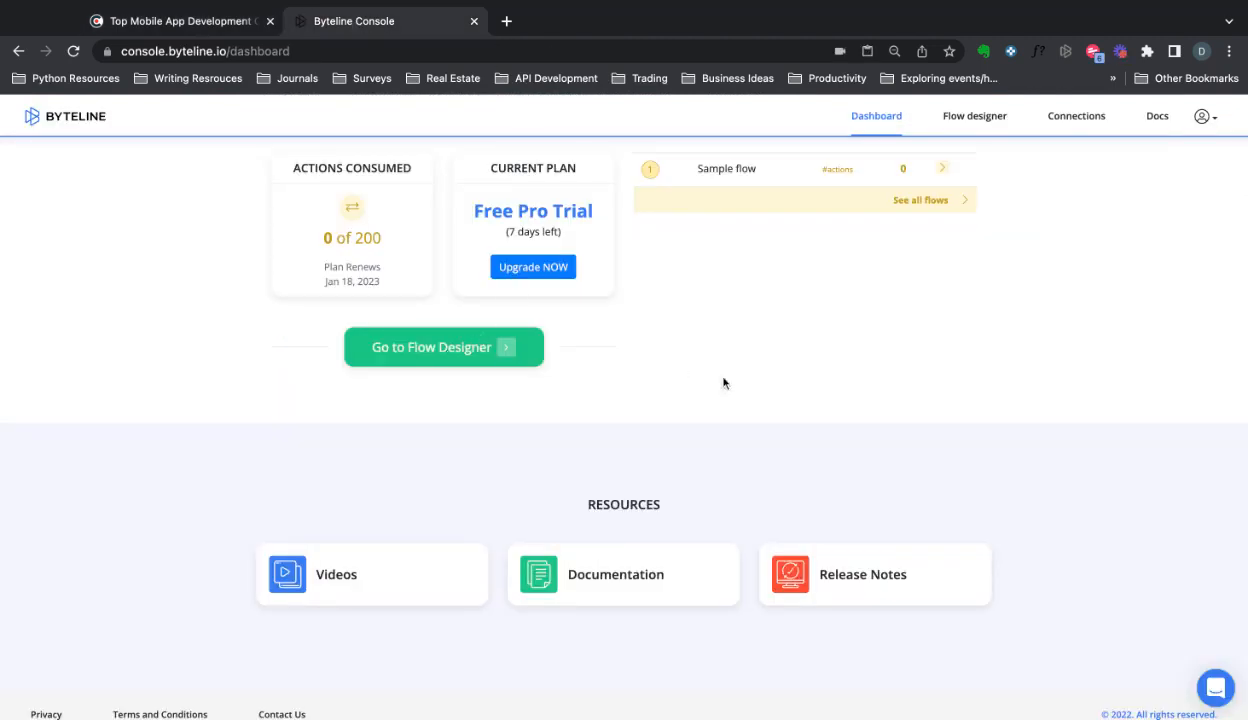
{"action": "left_click", "coordinate": [512, 356]}
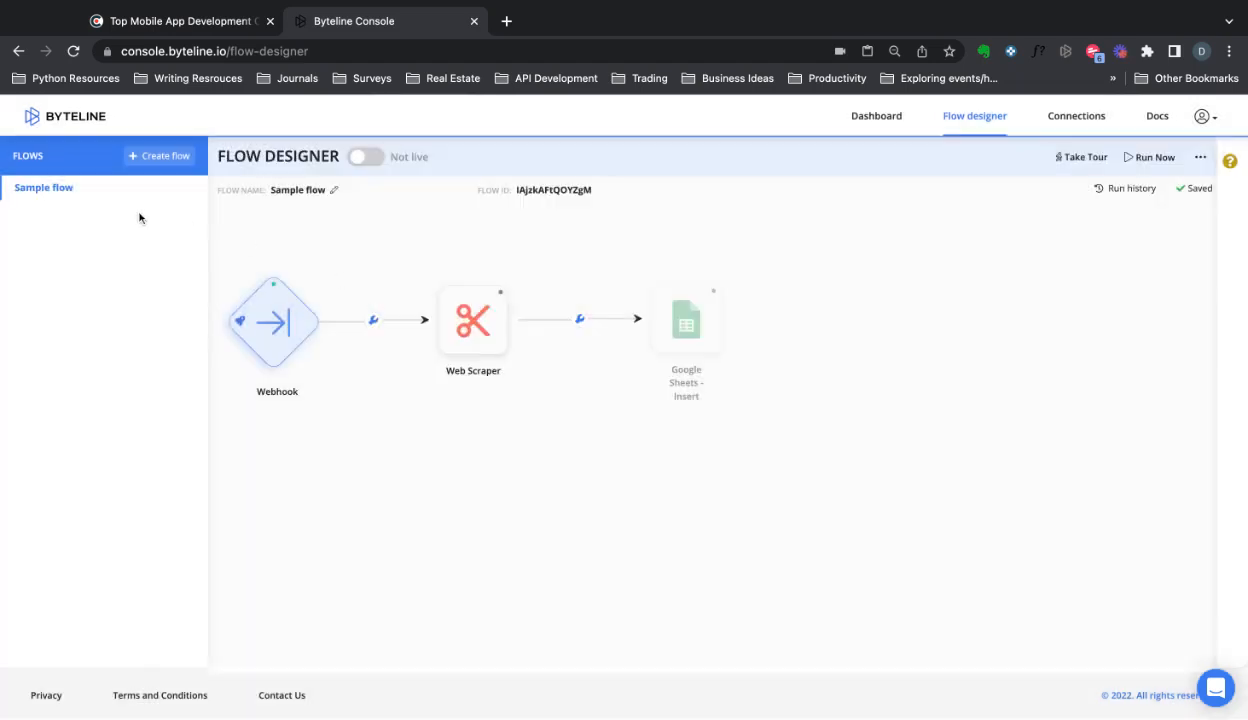
{"action": "left_click", "coordinate": [160, 157]}
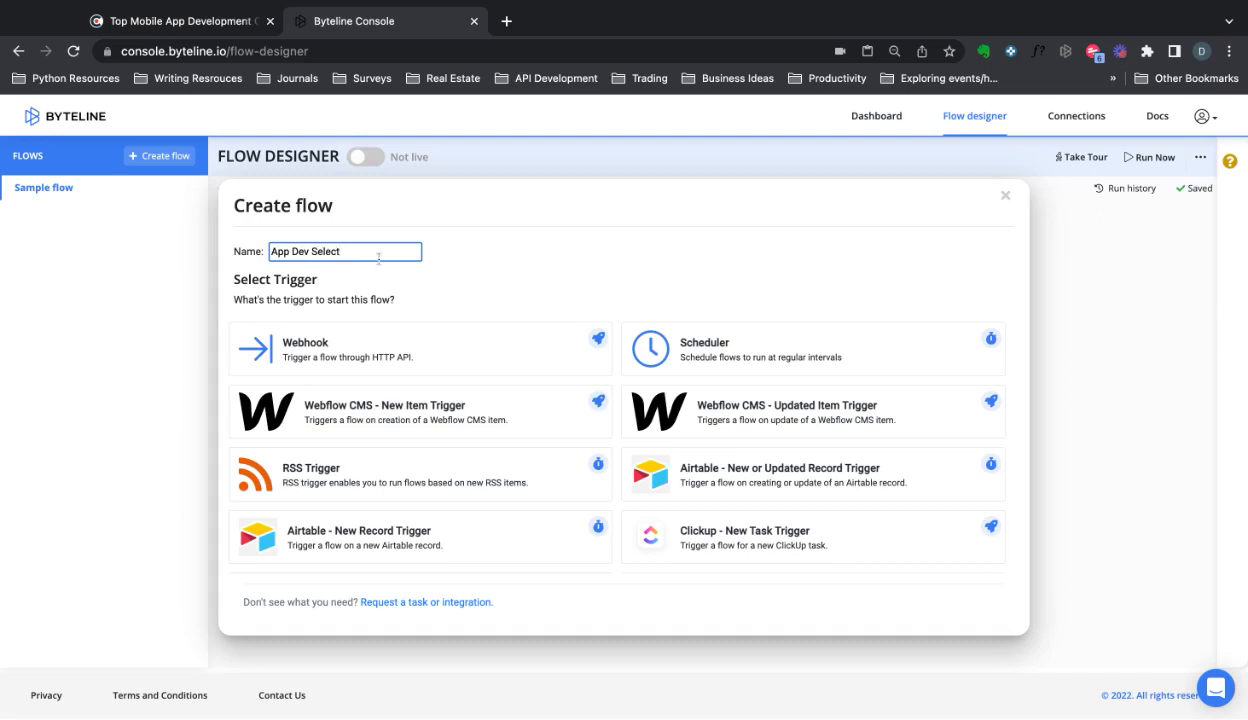
{"action": "left_click", "coordinate": [692, 347]}
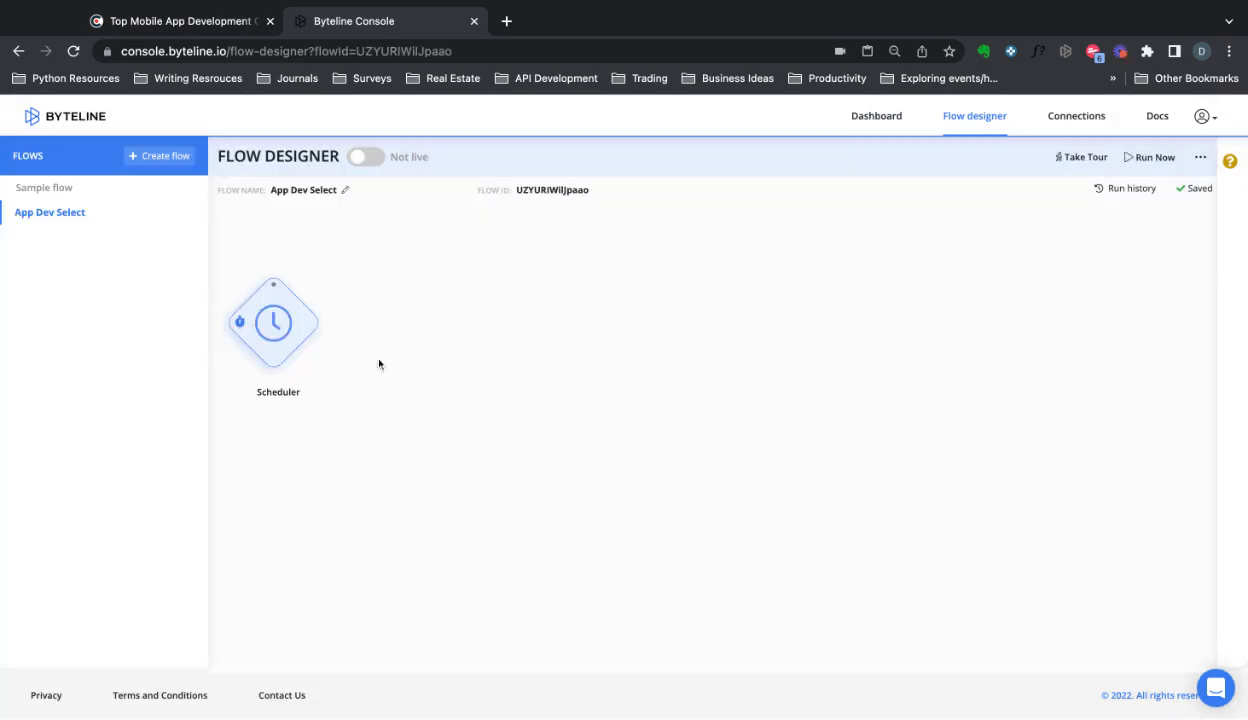
{"action": "left_click", "coordinate": [273, 336]}
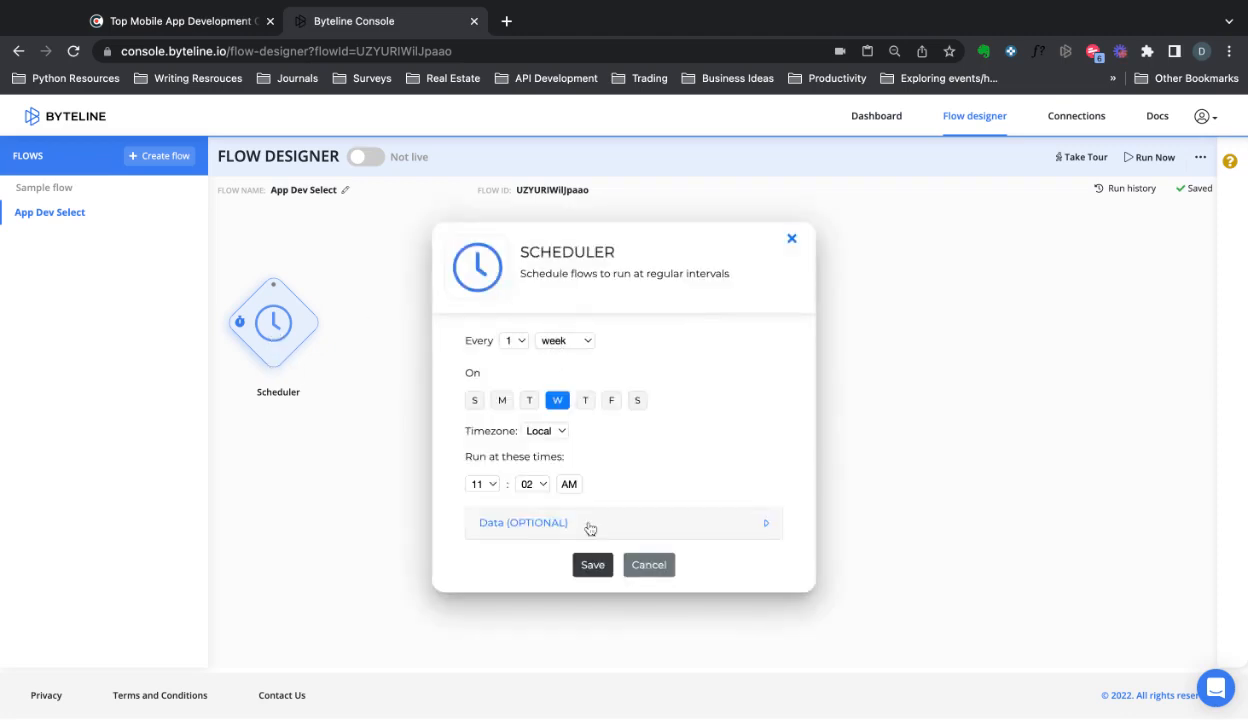
{"action": "left_click", "coordinate": [591, 565]}
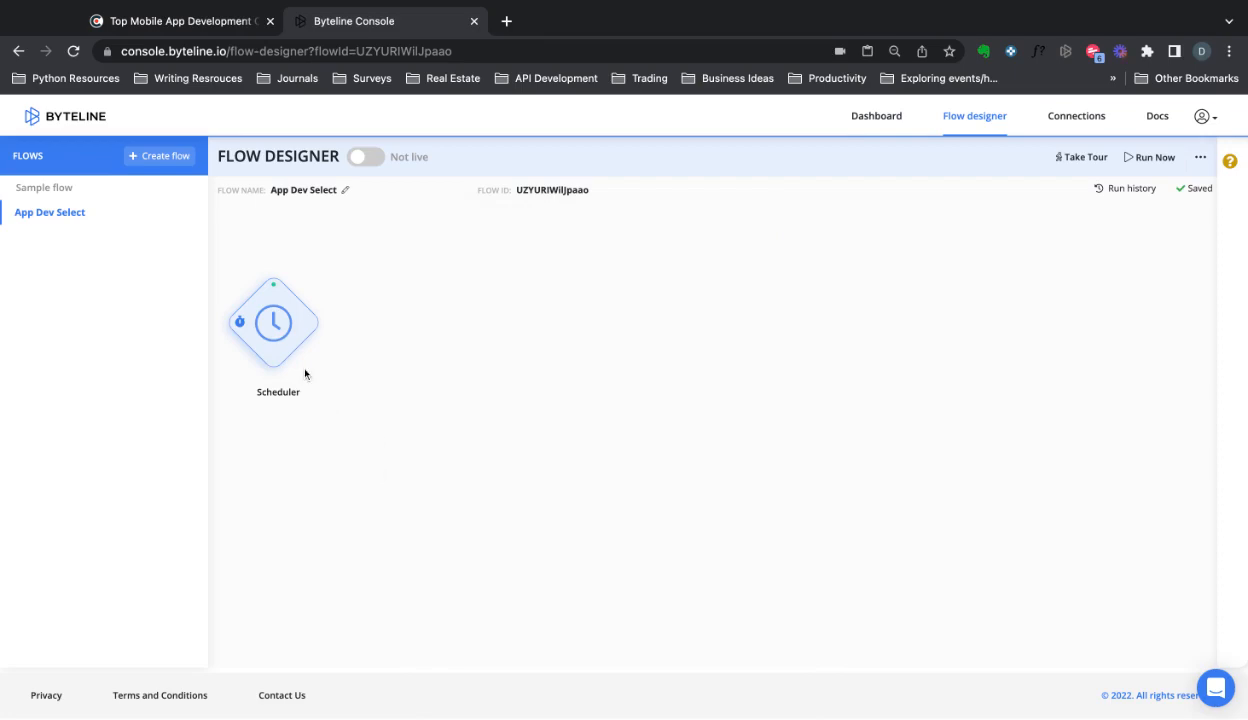
Add a Web Scraper node after the Scheduler and open its configuration.
{"action": "left_click", "coordinate": [271, 372]}
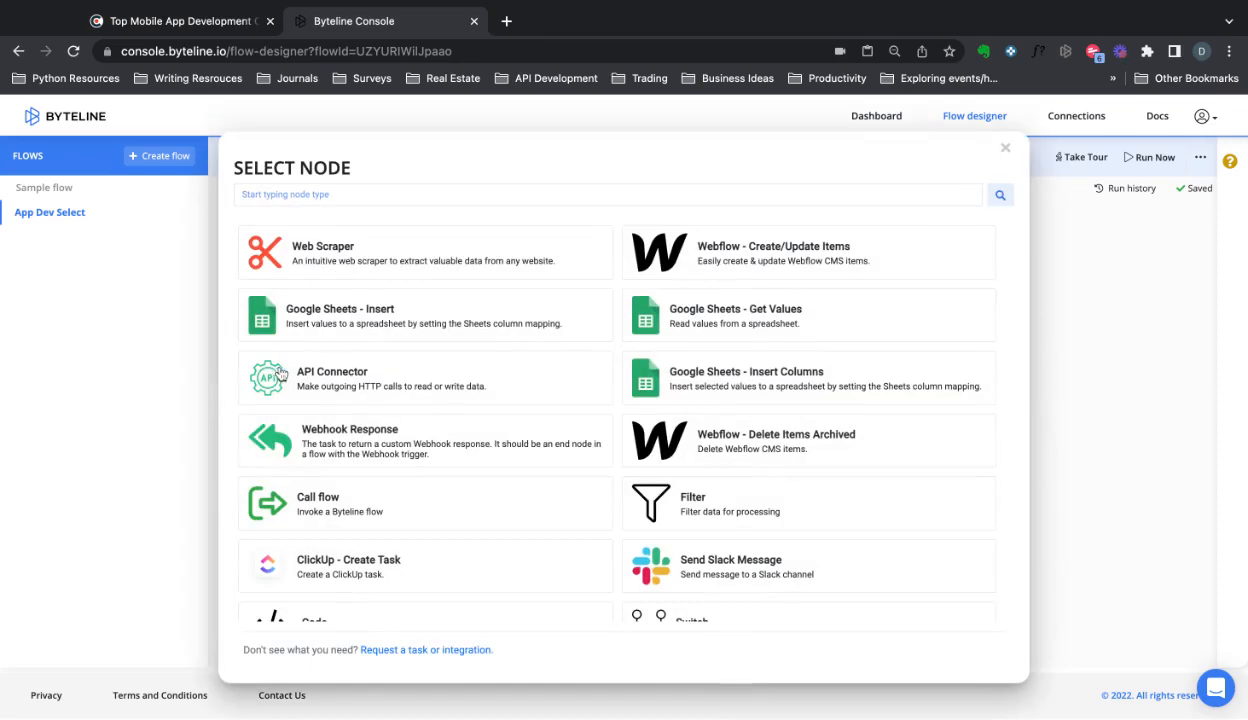
{"action": "left_click", "coordinate": [369, 262]}
{"action": "left_click", "coordinate": [446, 328]}
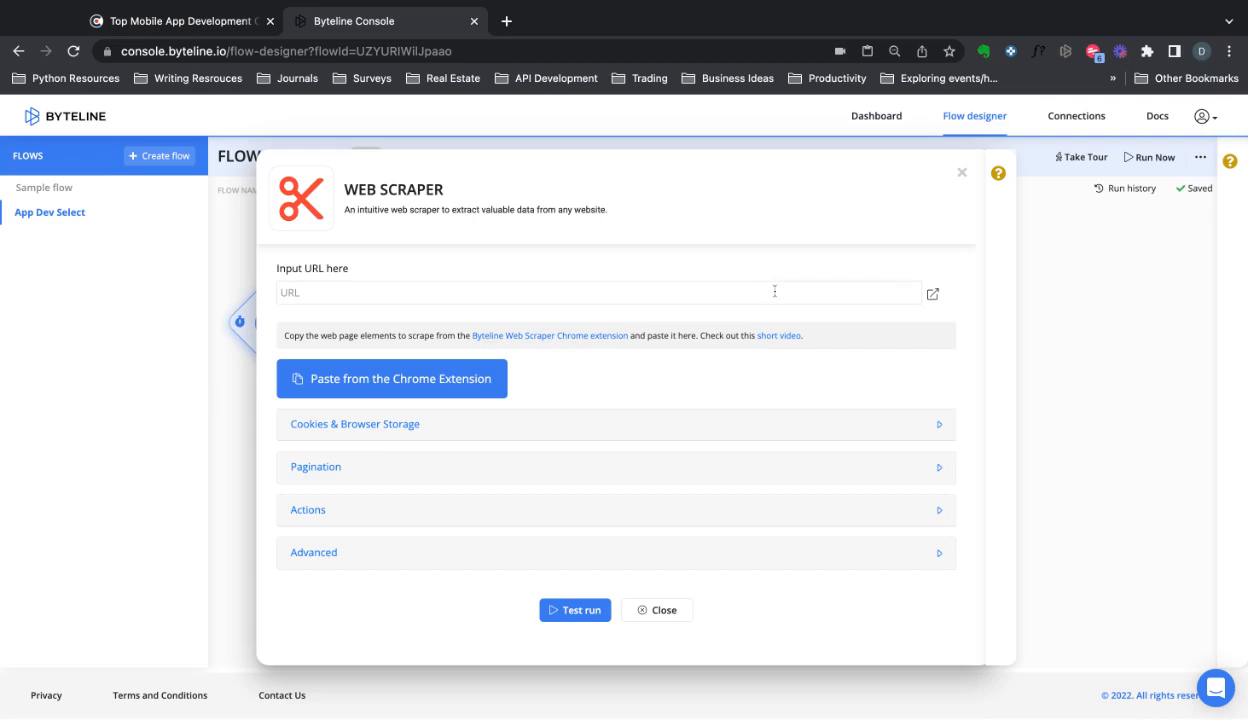
Copy the filtered Clutch directory page's address, ending in "reviews=5", into the Web Scraper's input URL.
{"action": "left_click", "coordinate": [330, 290]}
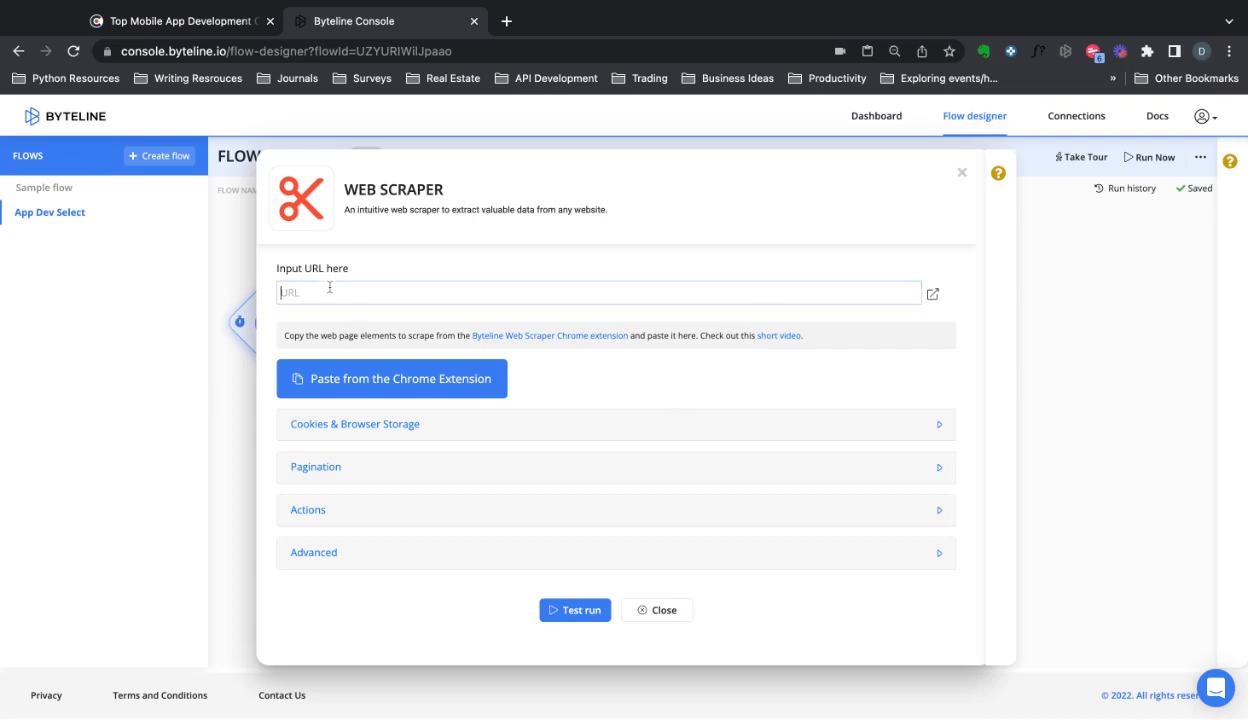
{"action": "left_click", "coordinate": [178, 22]}
{"action": "left_click", "coordinate": [372, 48]}
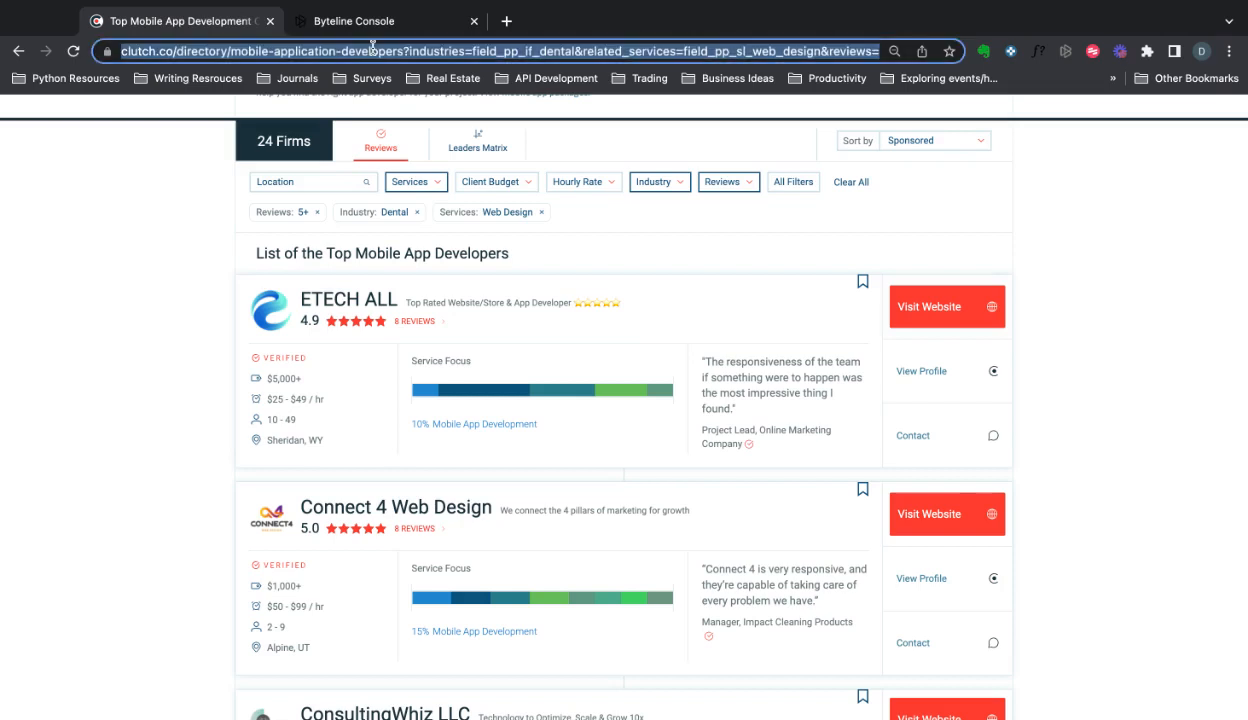
{"action": "left_click", "coordinate": [365, 22]}
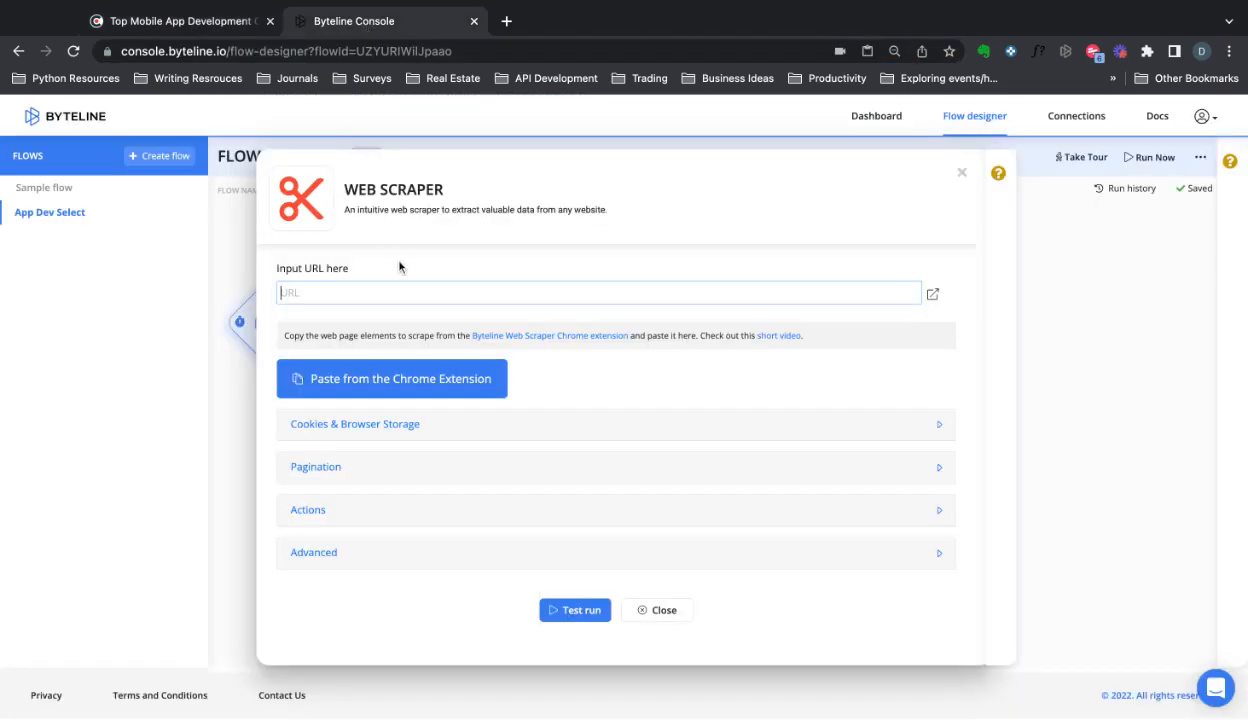
{"action": "type", "text": "https://clutch.co/directory/mobile-application-developers?industries=field_pp_if_dental&related_services=field_pp_sl_web_design&reviews=5"}
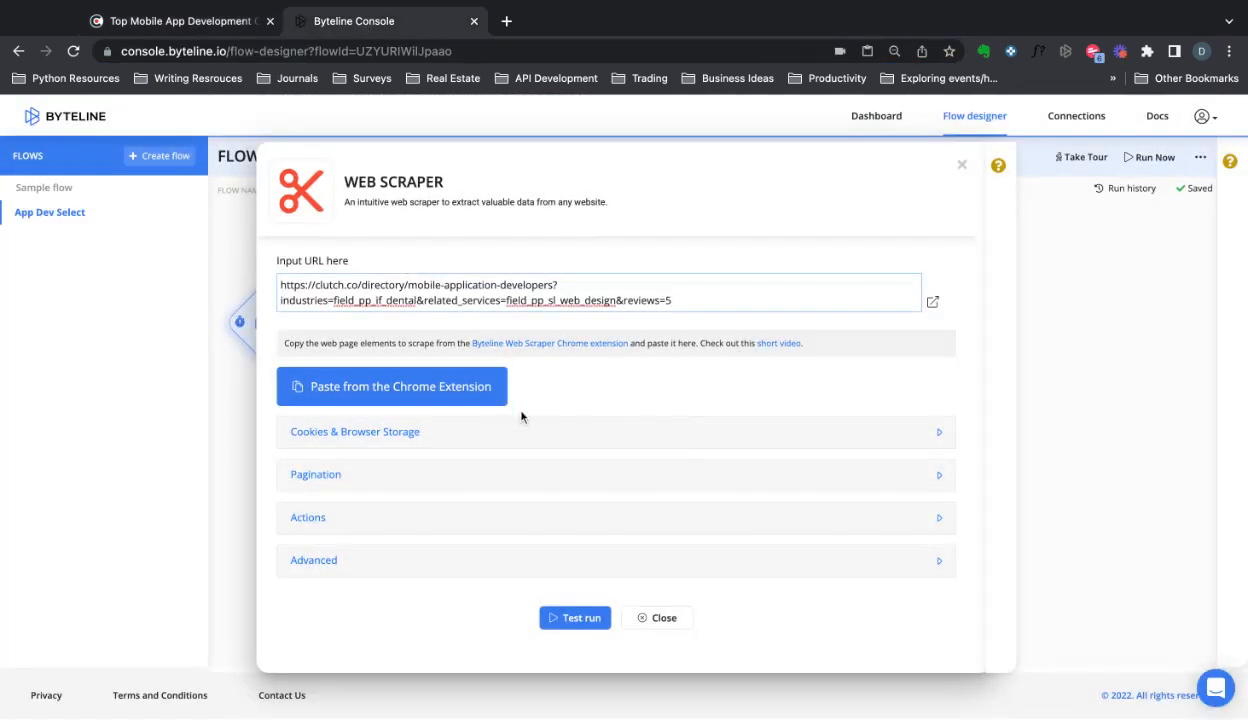
Return to the Clutch page and turn on the Byteline Web Scraper extension.
{"action": "left_click", "coordinate": [188, 22]}
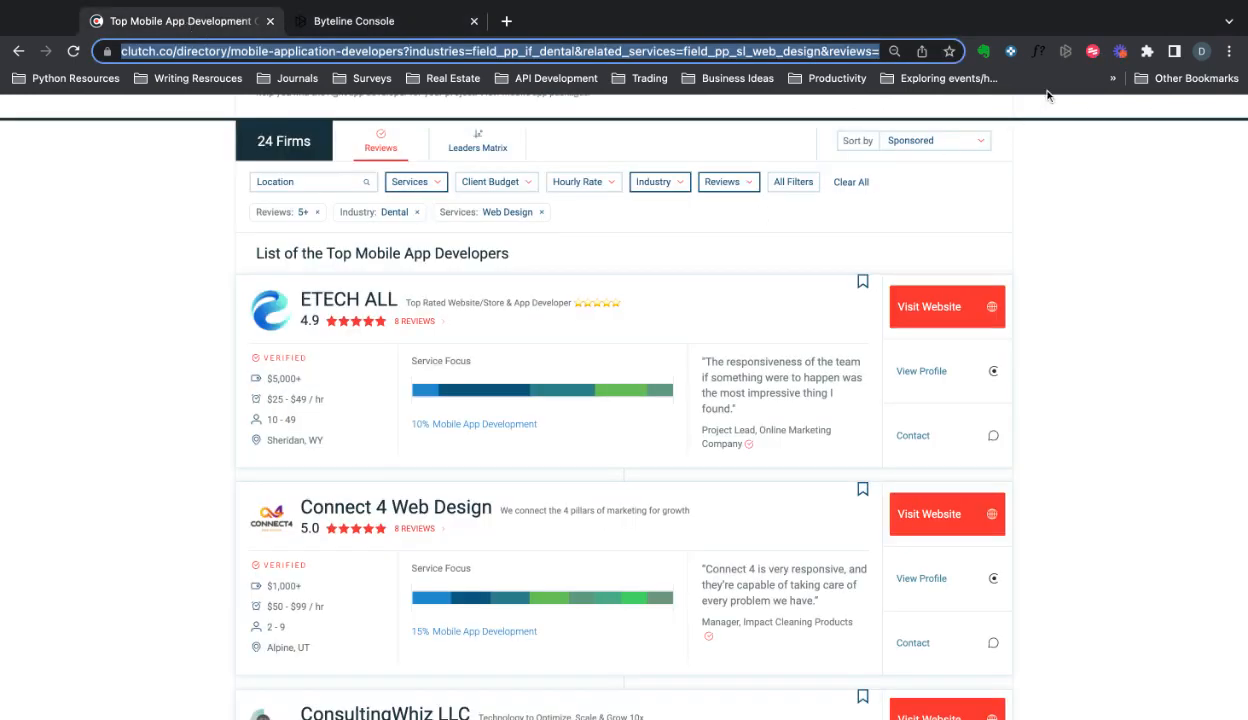
{"action": "left_click", "coordinate": [1063, 55]}
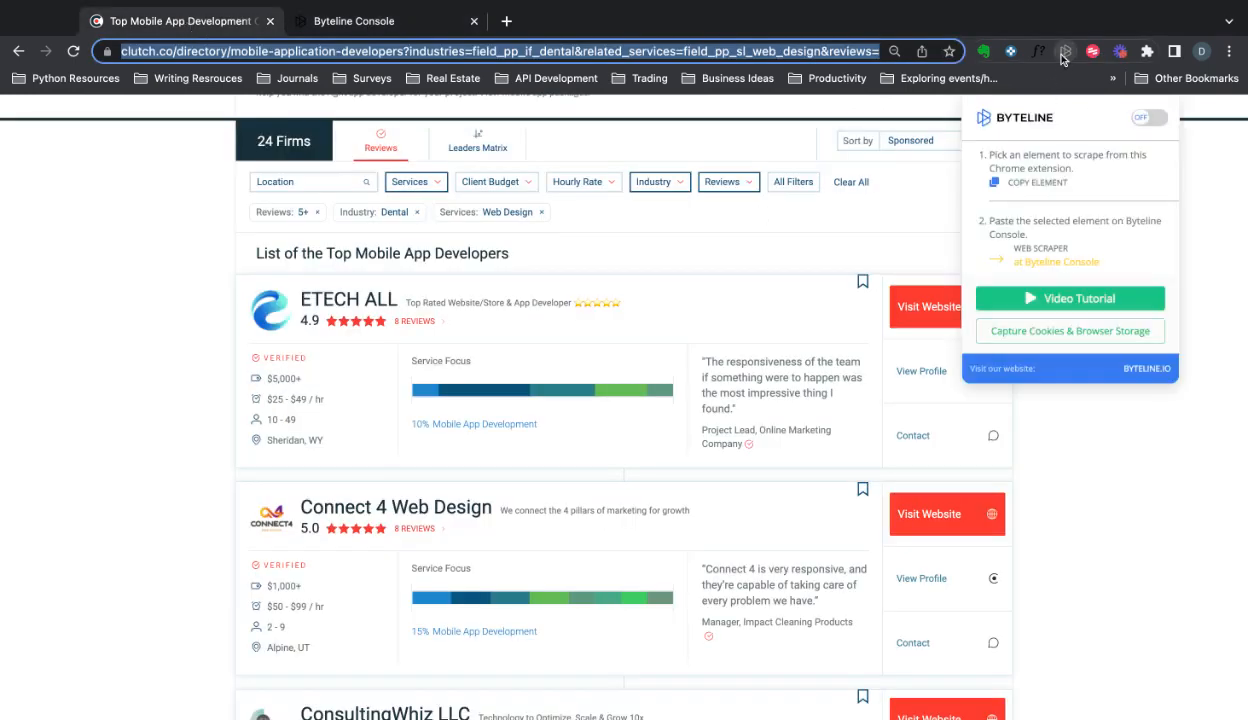
{"action": "left_click", "coordinate": [1142, 120]}
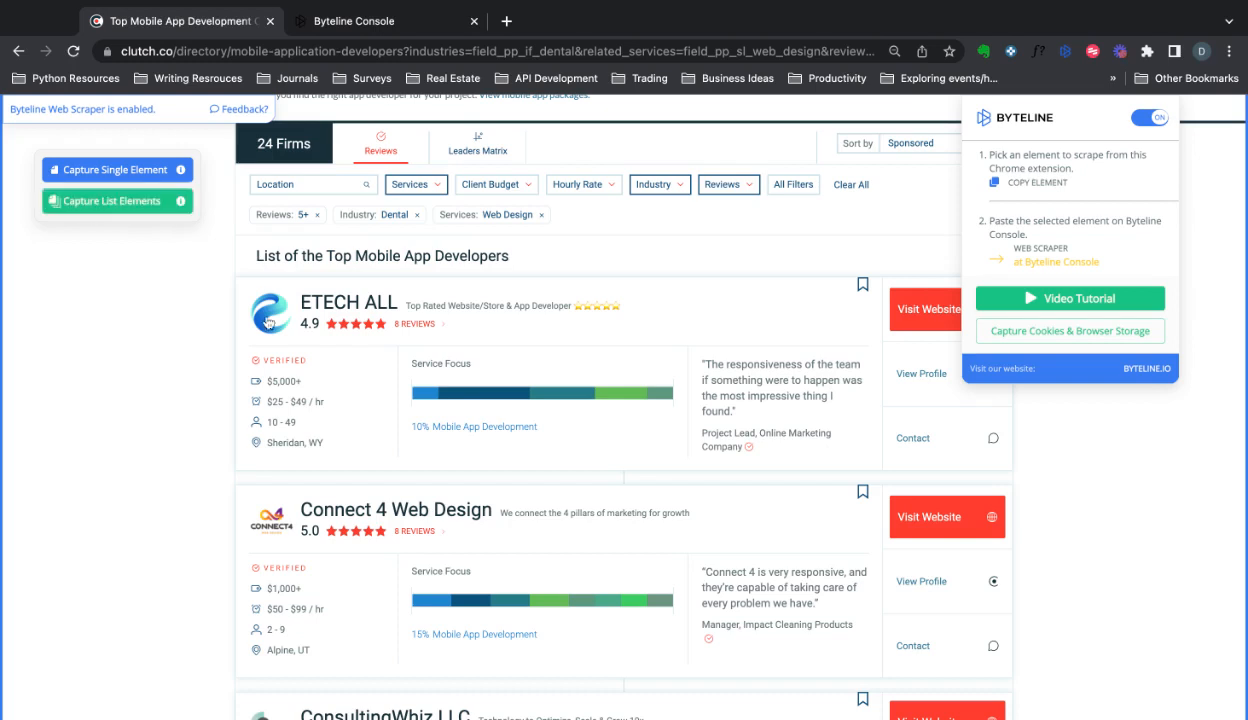
Start capturing list elements and select the company cards as the repeating element.
{"action": "left_click", "coordinate": [161, 197]}
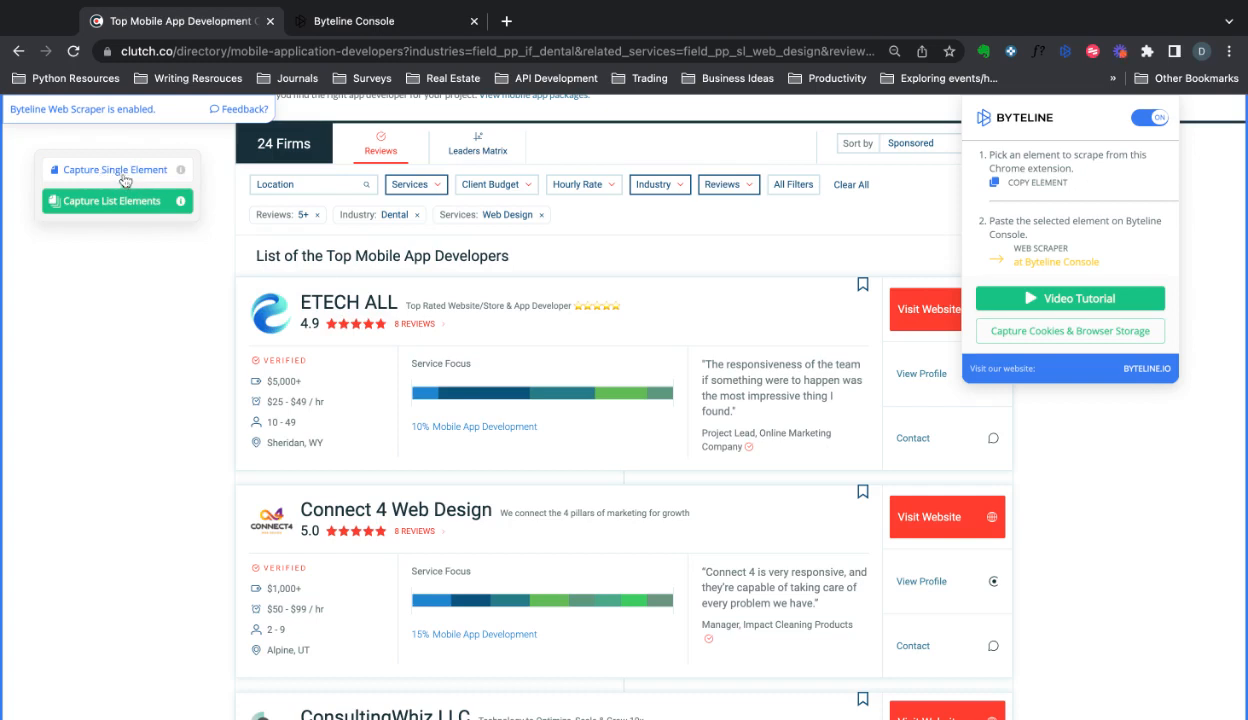
{"action": "left_click", "coordinate": [115, 172]}
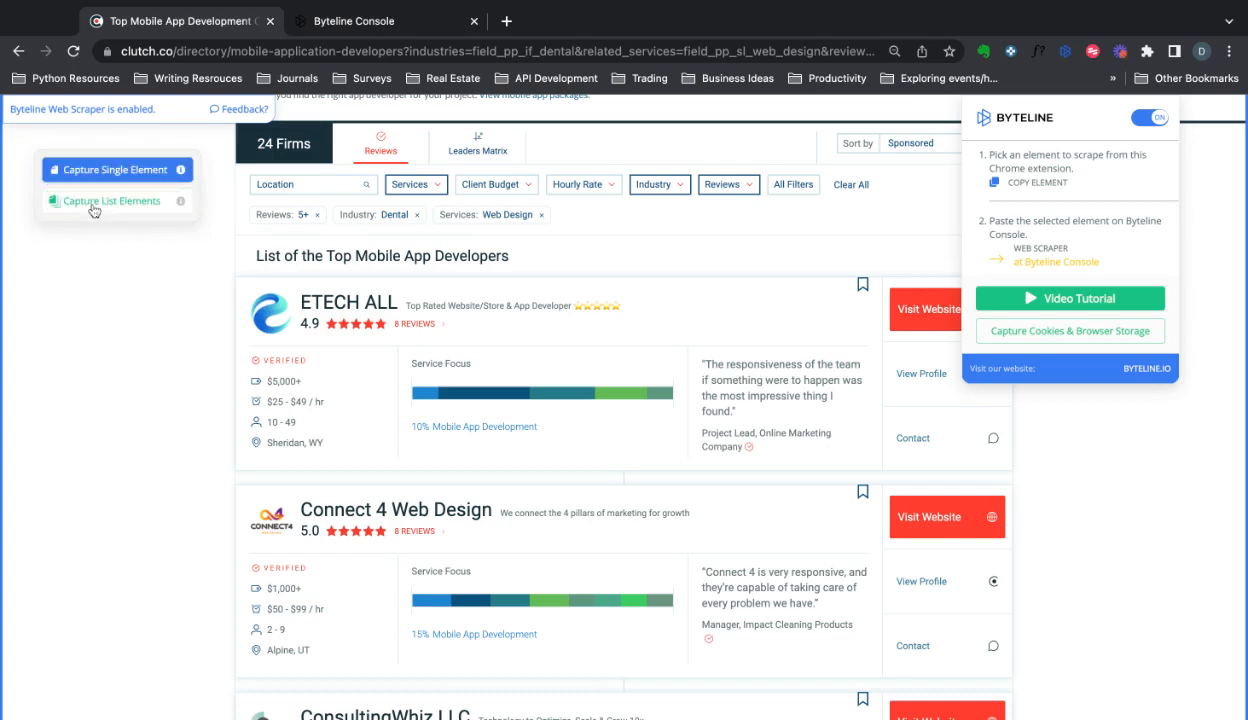
{"action": "left_click", "coordinate": [94, 205]}
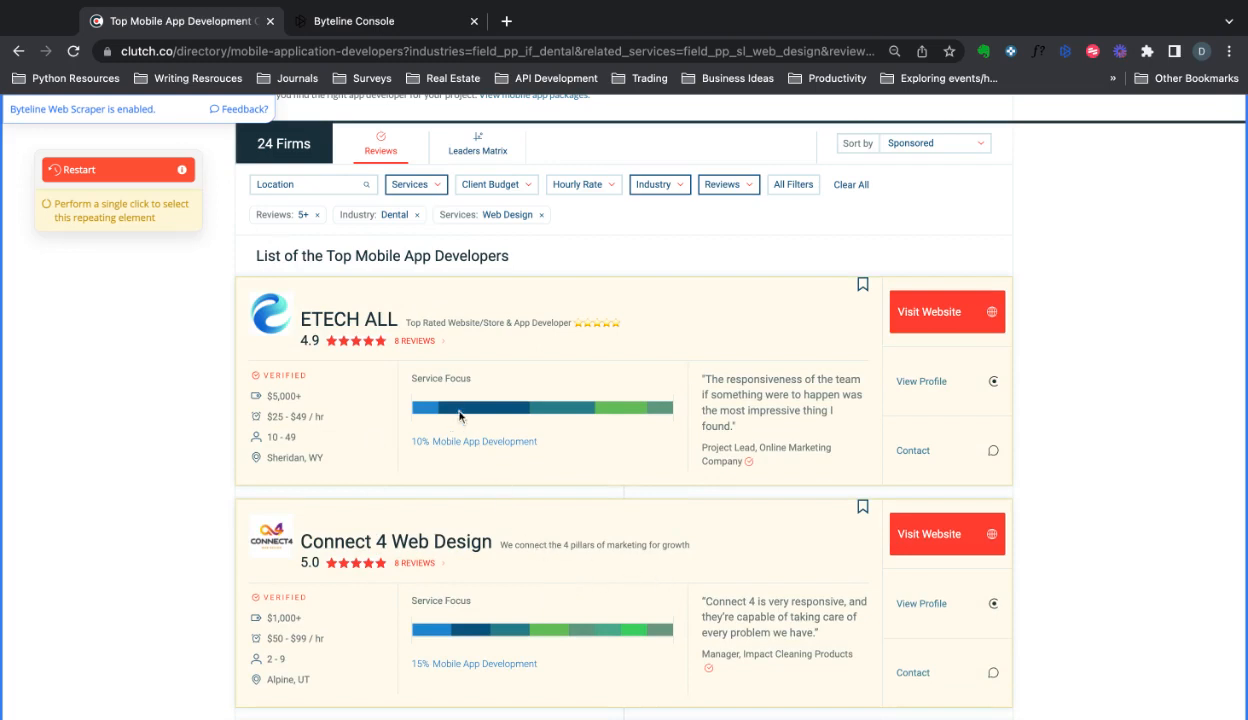
{"action": "scroll", "coordinate": [465, 460], "scroll_direction": "down", "scroll_amount": 1}
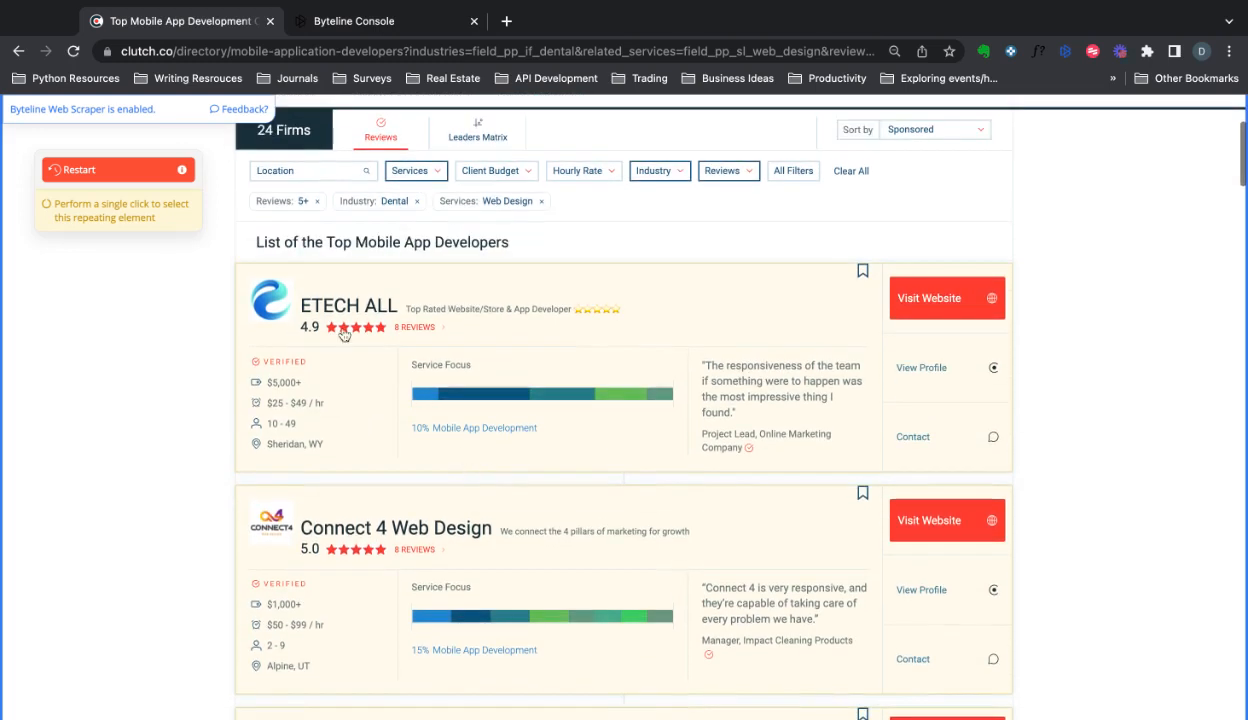
{"action": "left_click", "coordinate": [349, 316]}
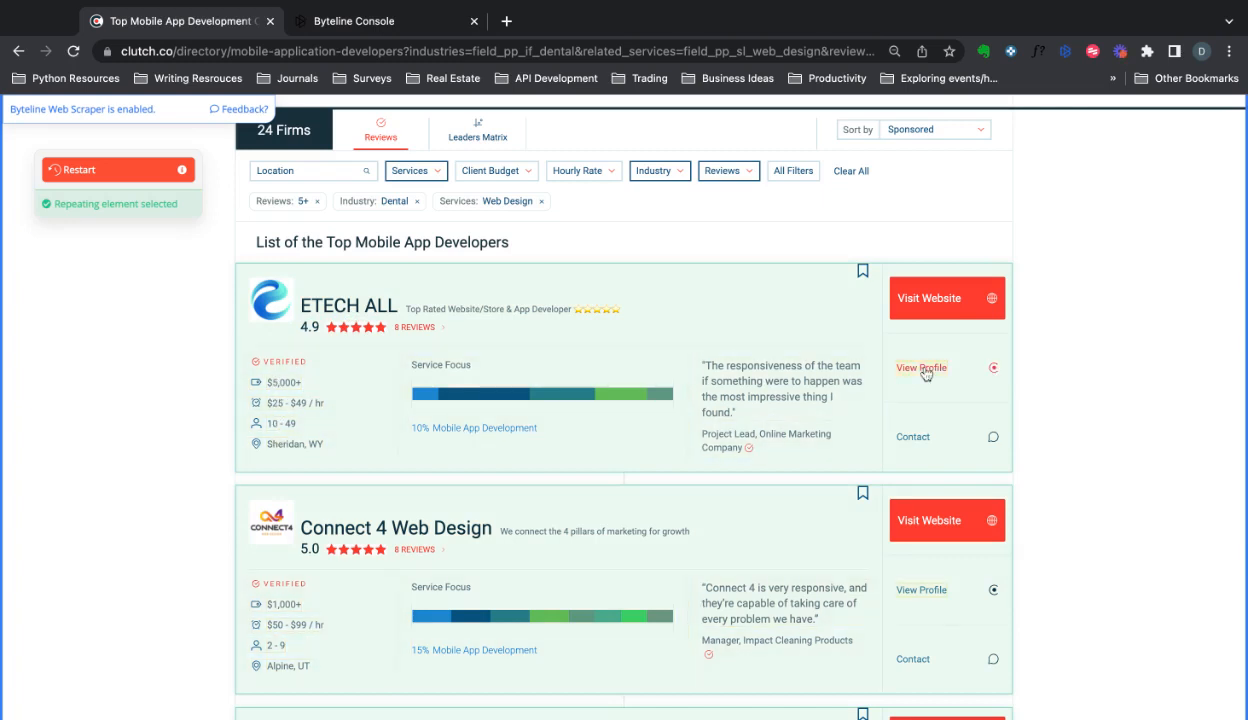
Select the company name within the repeating cards and copy it as a Text element.
{"action": "left_click", "coordinate": [341, 313]}
{"action": "left_click", "coordinate": [415, 288]}
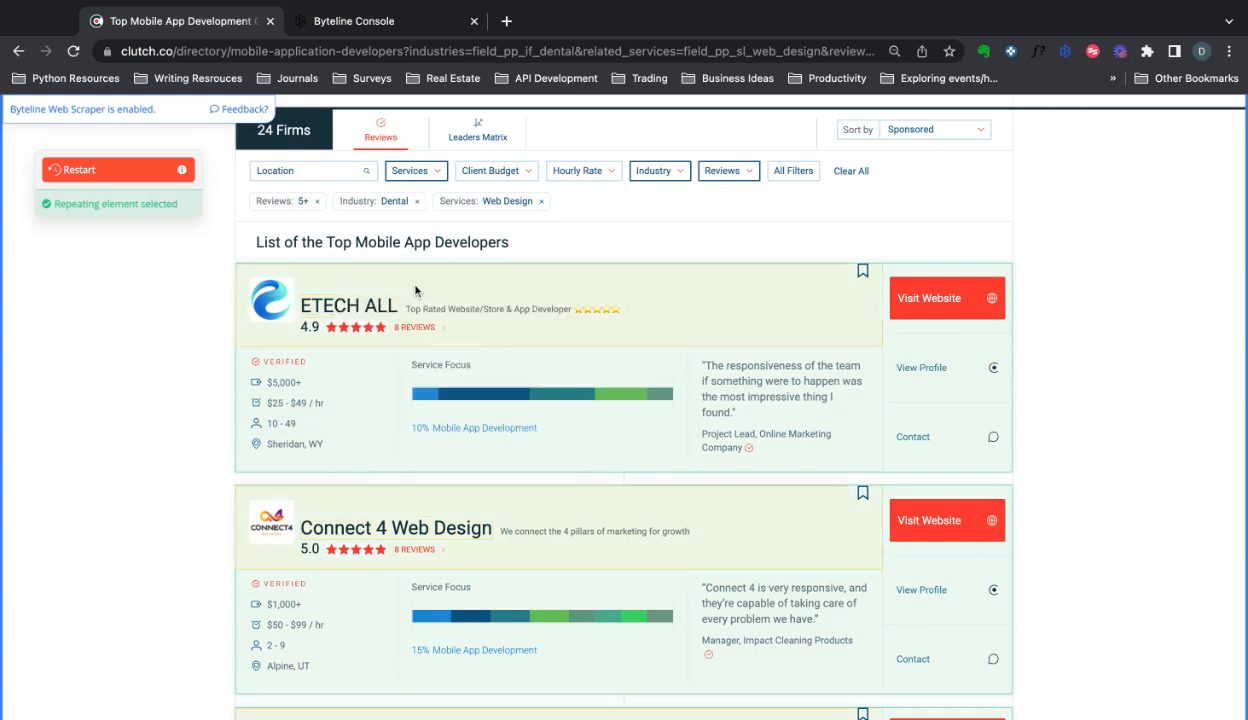
{"action": "left_click", "coordinate": [409, 288]}
{"action": "left_click", "coordinate": [373, 289]}
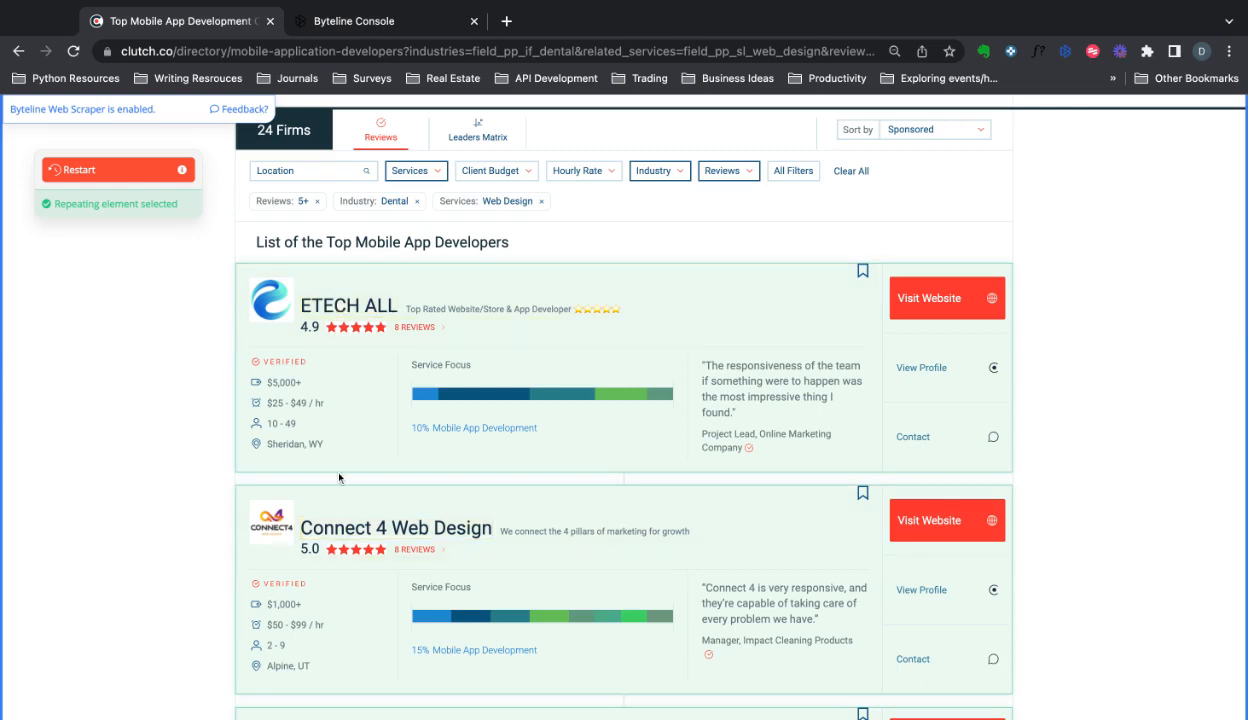
{"action": "scroll", "coordinate": [340, 530], "scroll_direction": "down", "scroll_amount": 5}
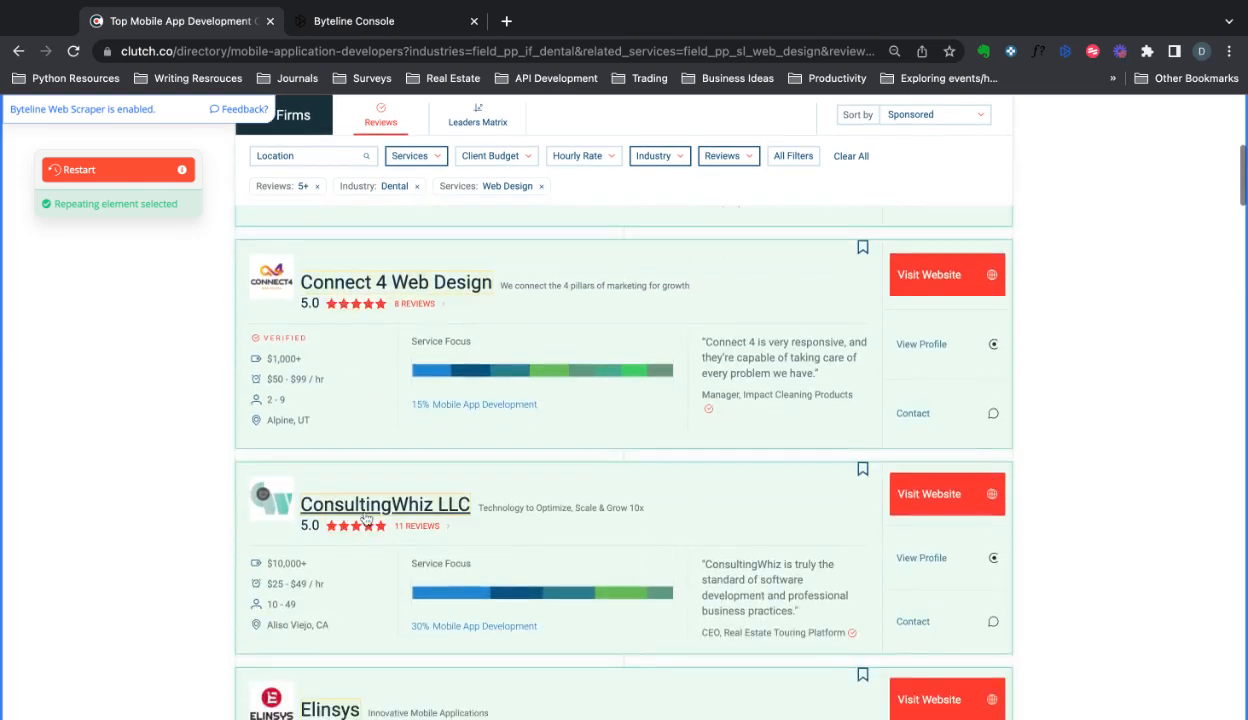
{"action": "scroll", "coordinate": [378, 288], "scroll_direction": "up", "scroll_amount": 4}
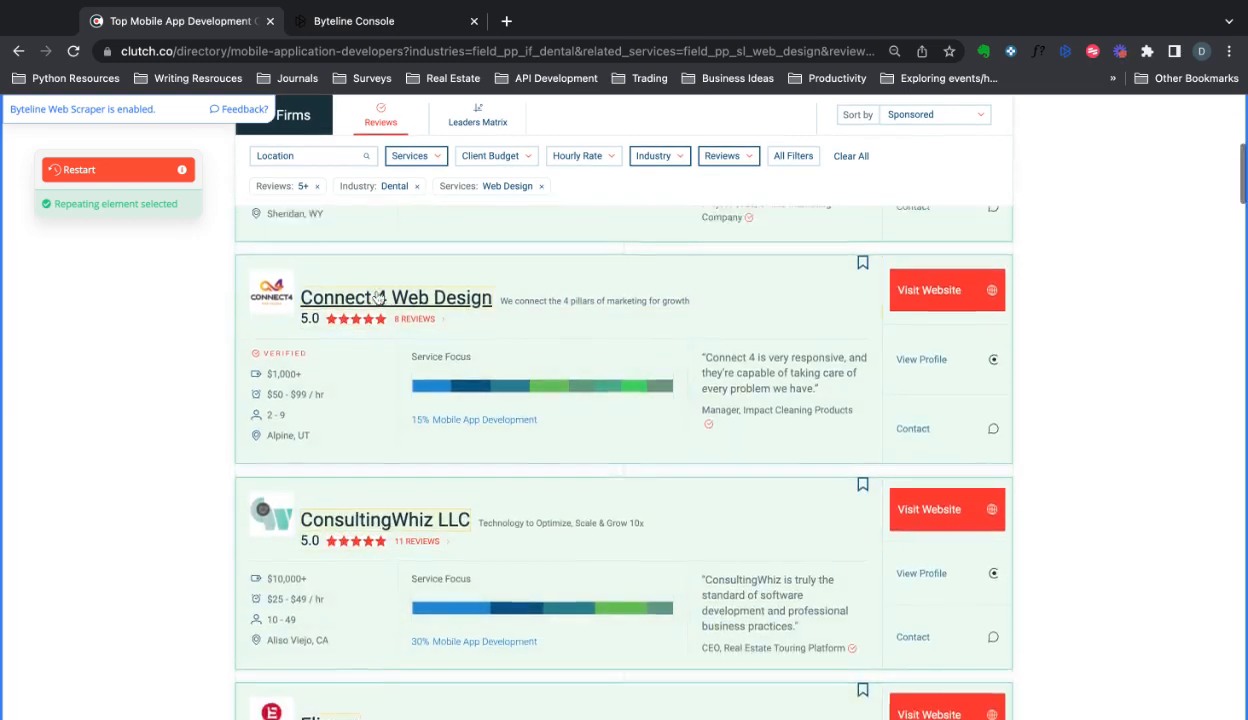
{"action": "left_click", "coordinate": [376, 430]}
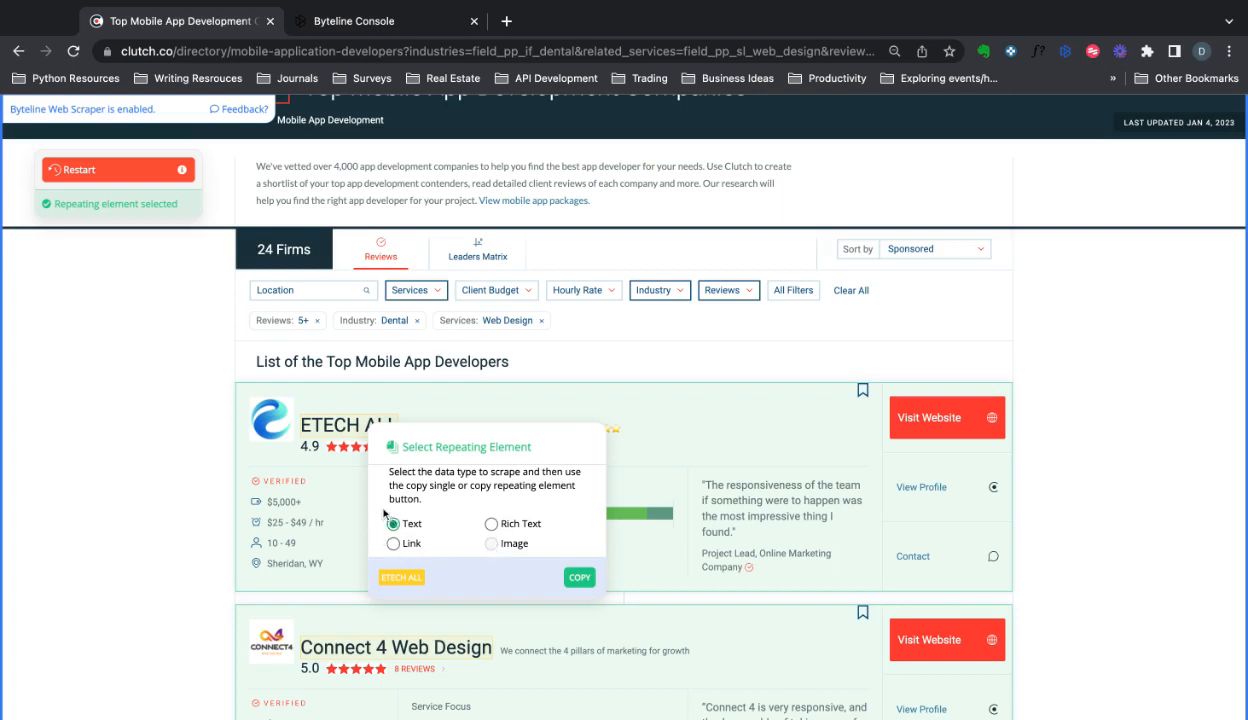
{"action": "mouse_move", "coordinate": [318, 426]}
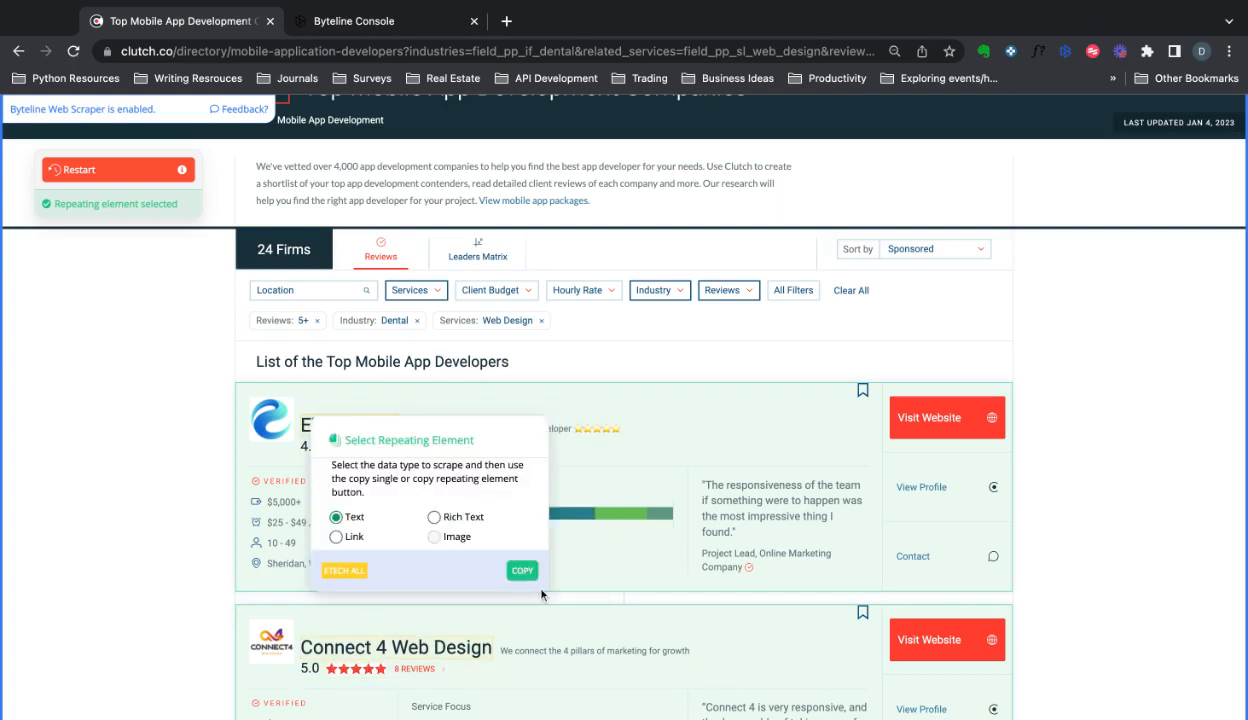
{"action": "left_click", "coordinate": [520, 568]}
Paste the copied company-name element into the Byteline Web Scraper node and name the list "Table".
{"action": "left_click", "coordinate": [343, 30]}
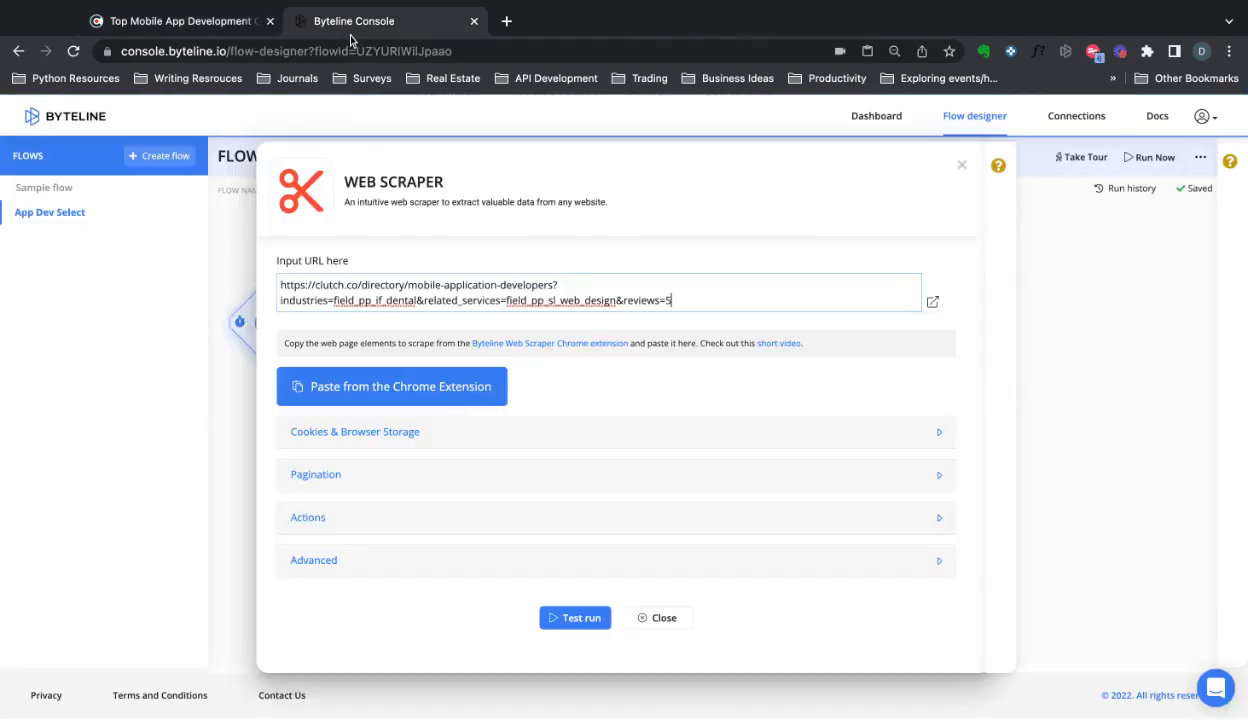
{"action": "left_click", "coordinate": [379, 387]}
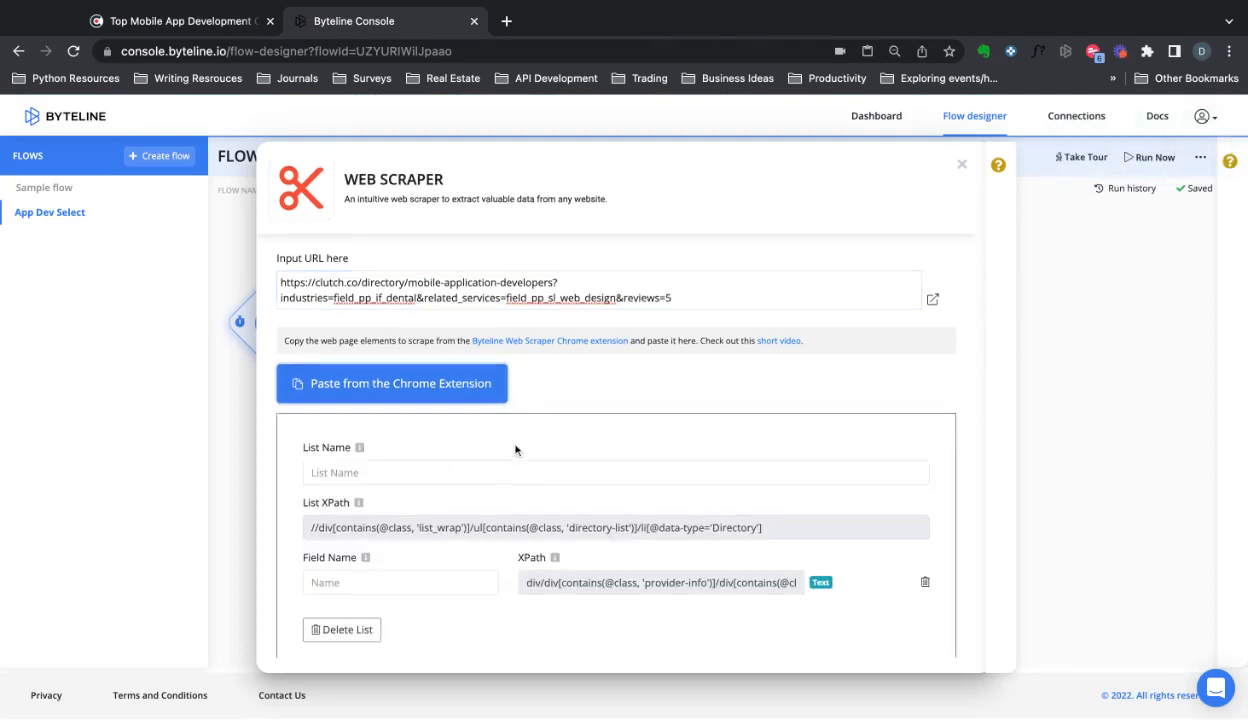
{"action": "scroll", "coordinate": [505, 440], "scroll_direction": "down", "scroll_amount": 1}
{"action": "left_click", "coordinate": [362, 440]}
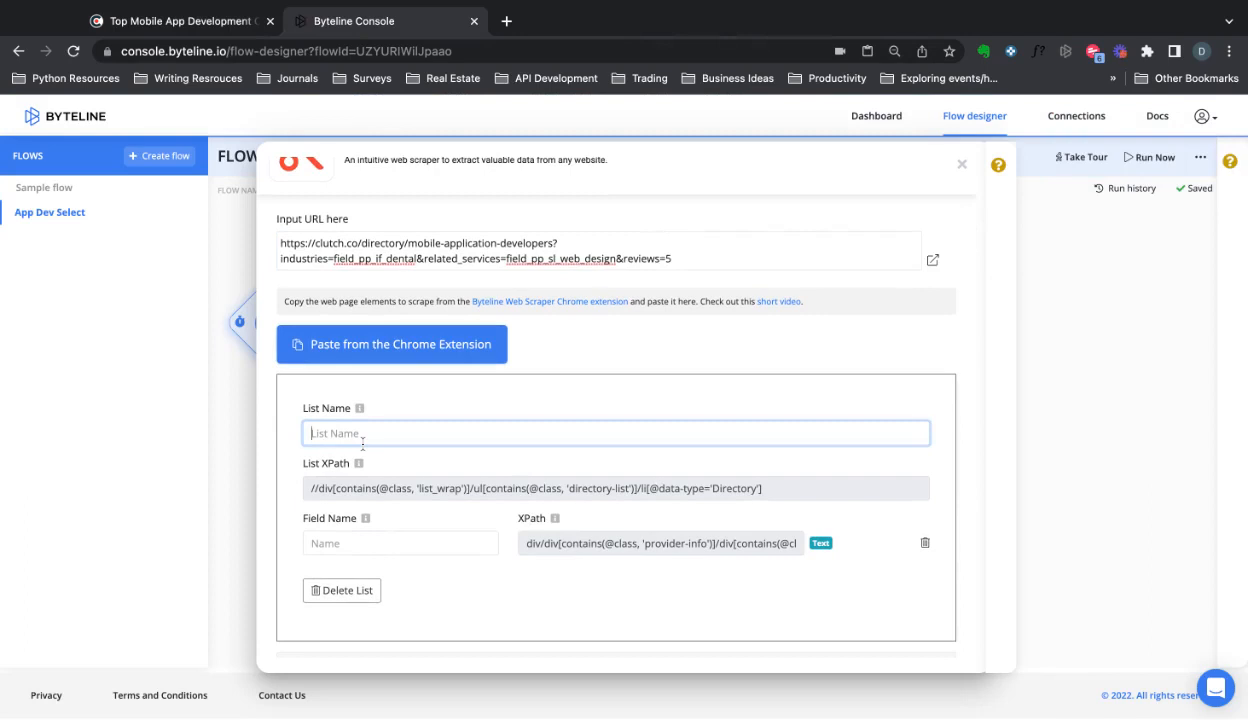
{"action": "type", "text": "Table"}
On the Clutch page, select the repeating Visit Website element and copy it with the Link data type.
{"action": "left_click", "coordinate": [193, 28]}
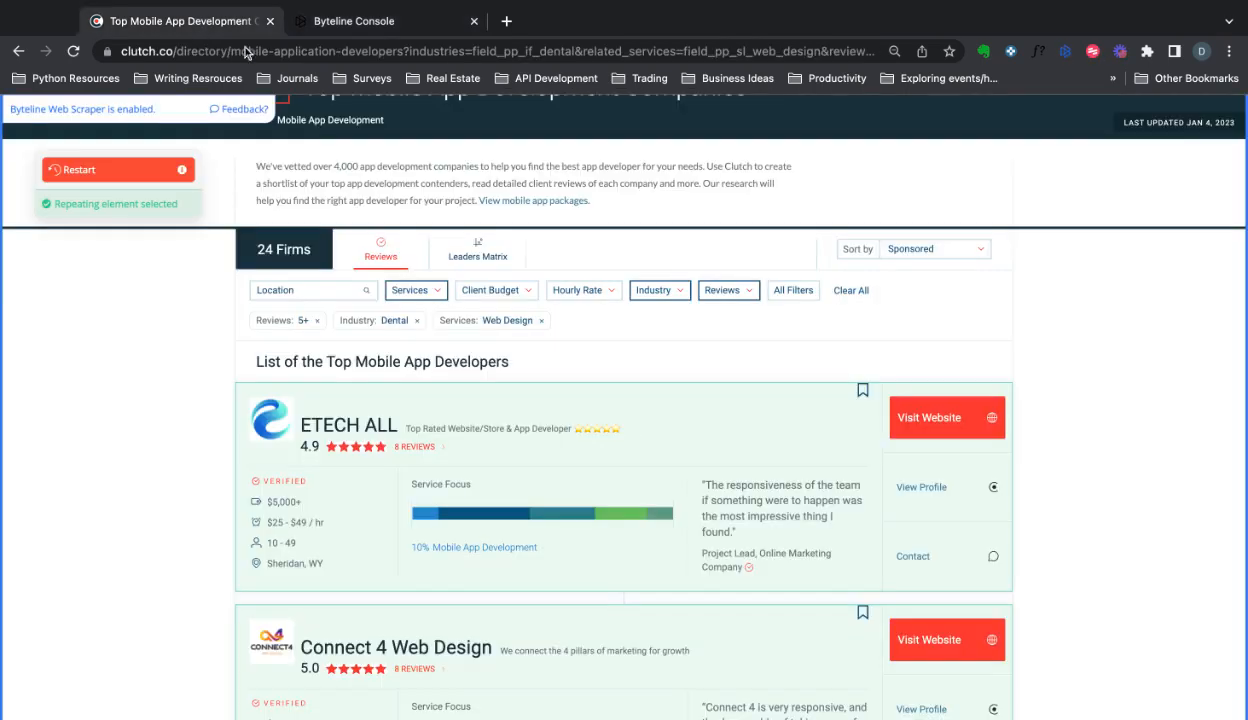
{"action": "left_click", "coordinate": [980, 423]}
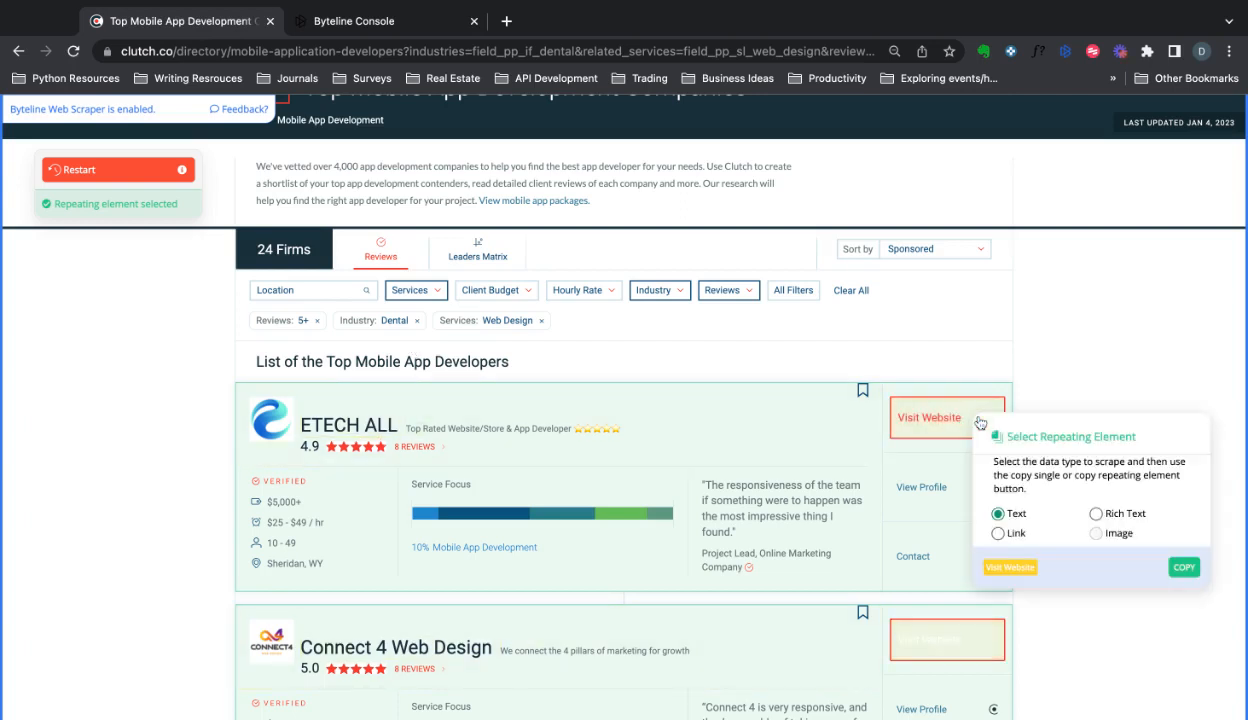
{"action": "left_click", "coordinate": [997, 534]}
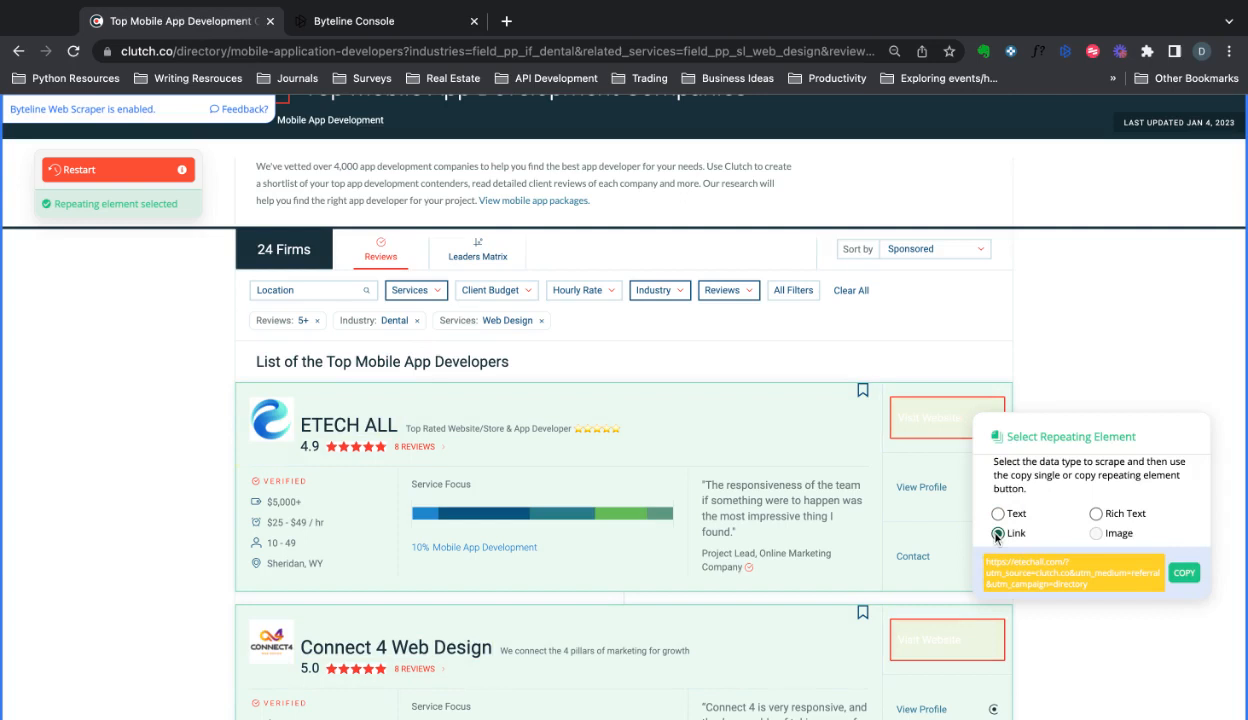
{"action": "left_click", "coordinate": [1184, 572]}
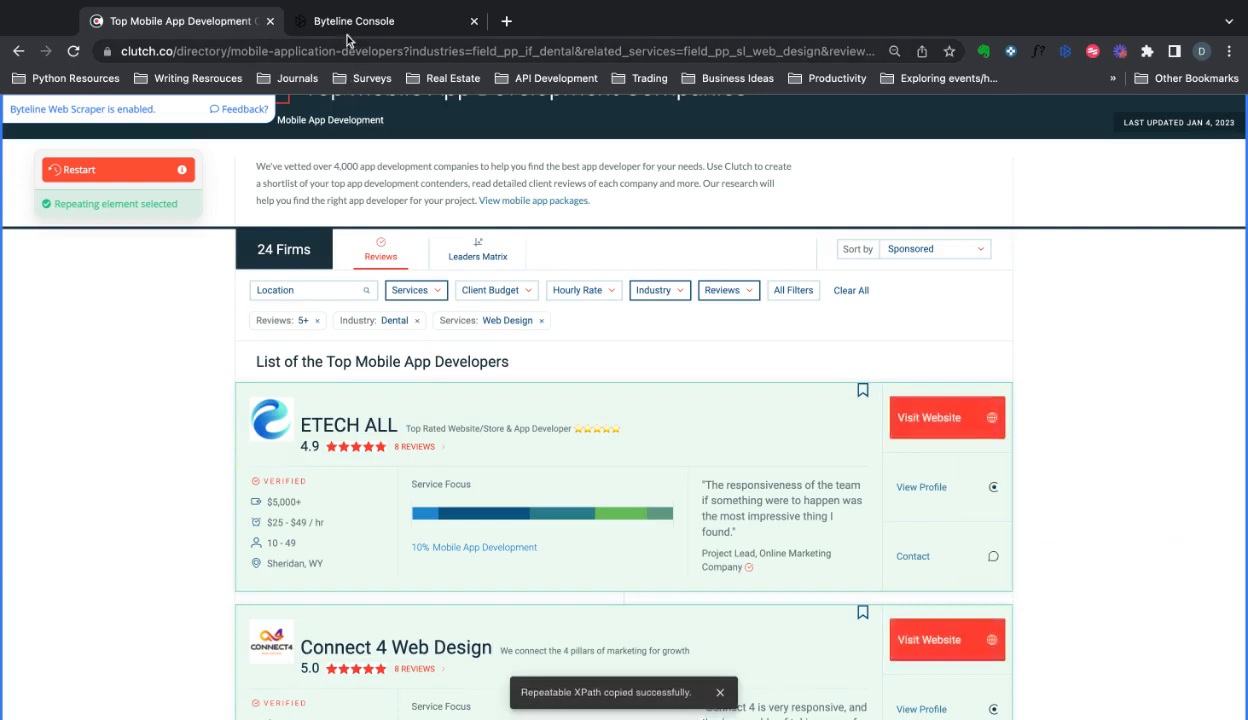
Switch to the Byteline Console and name the scraped Text field "company_name".
{"action": "left_click", "coordinate": [342, 24]}
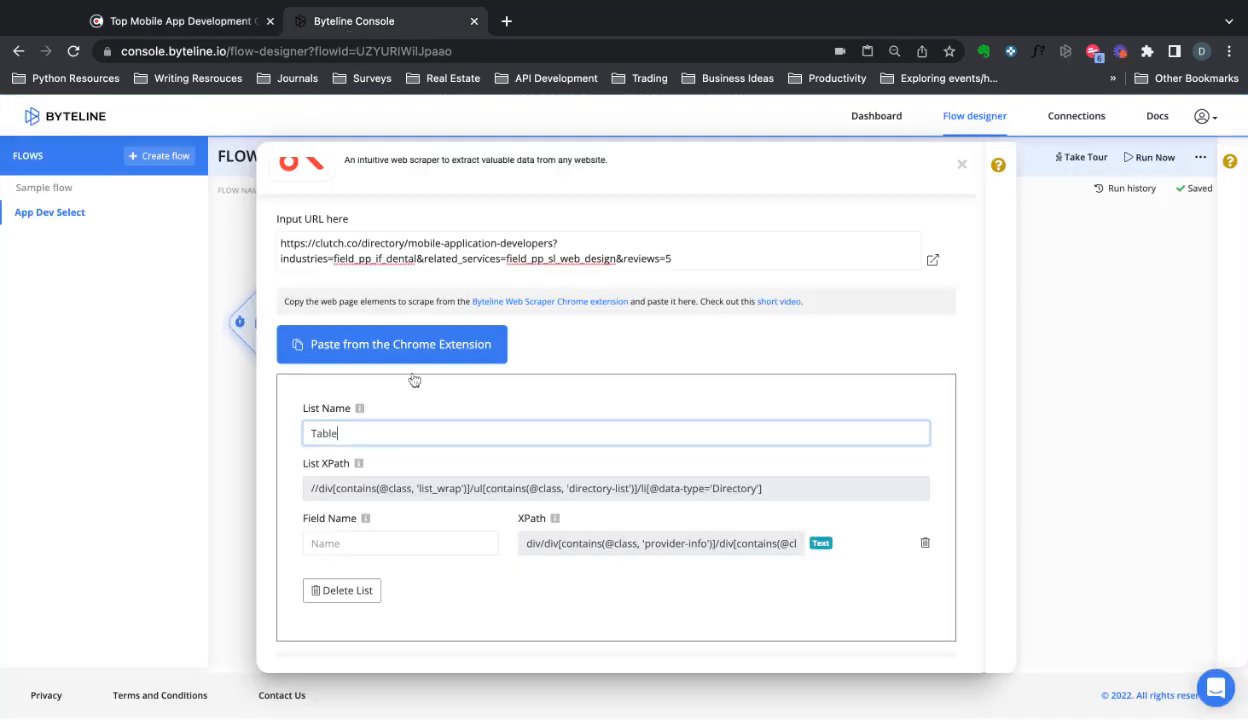
{"action": "left_click", "coordinate": [377, 540]}
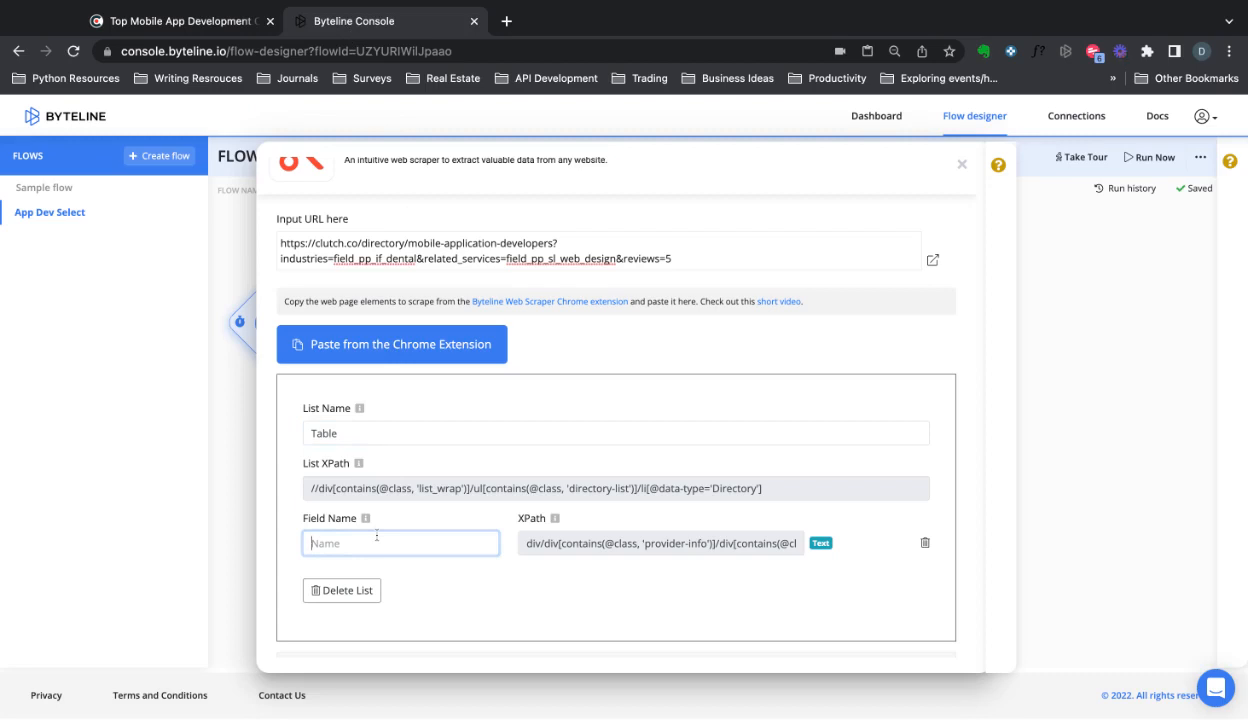
{"action": "type", "text": "company_name"}
Paste the copied Visit Website link element into the Table list and name its field "company_site".
{"action": "left_click", "coordinate": [390, 343]}
{"action": "scroll", "coordinate": [501, 518], "scroll_direction": "down", "scroll_amount": 1}
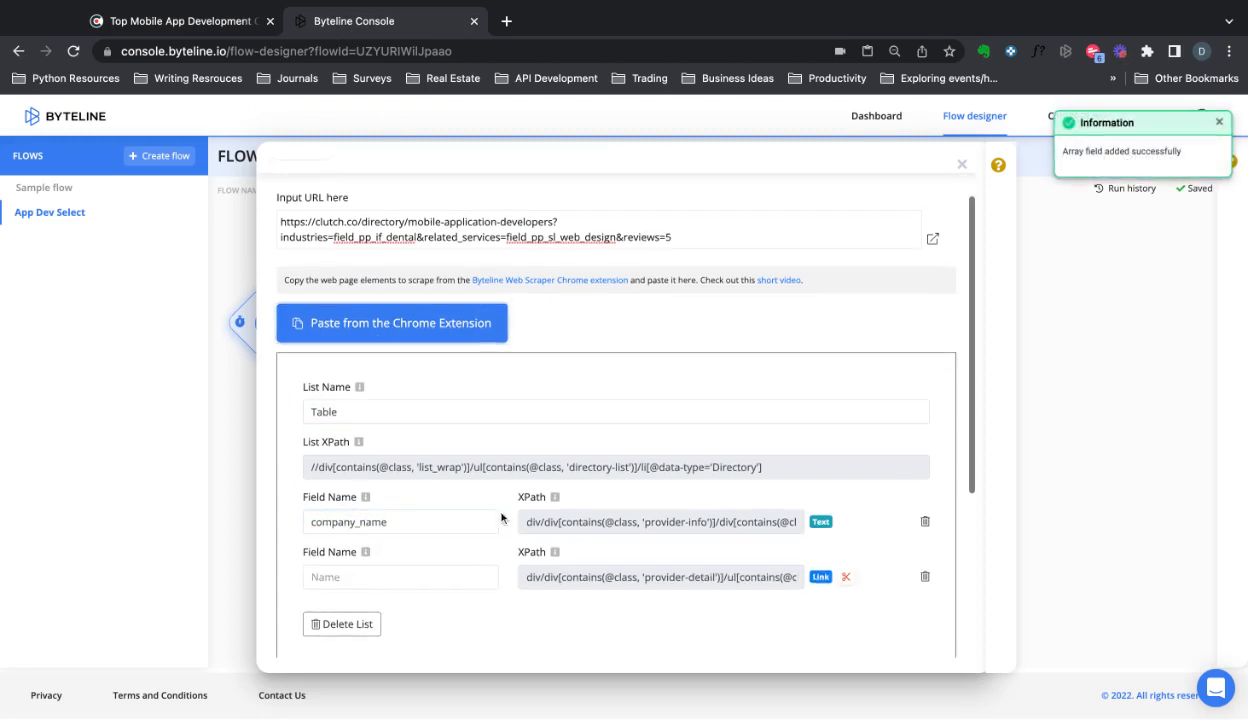
{"action": "left_click", "coordinate": [432, 577]}
{"action": "type", "text": "compan"}
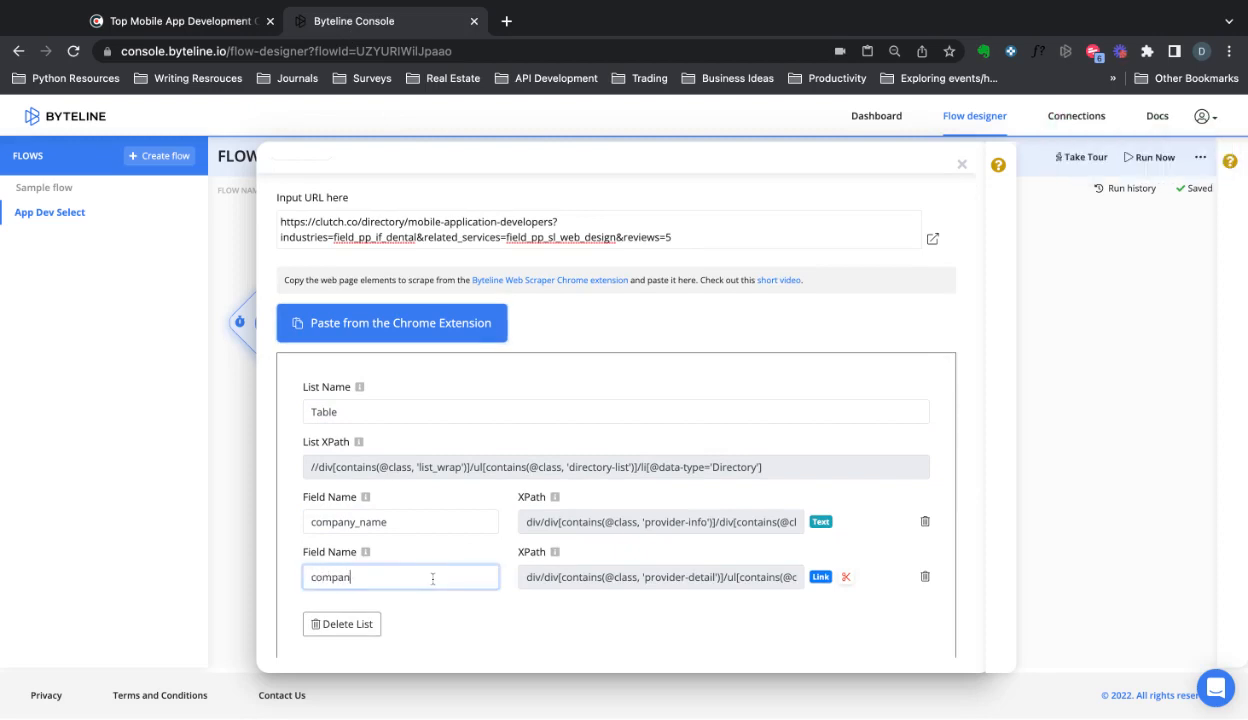
{"action": "type", "text": "y_site"}
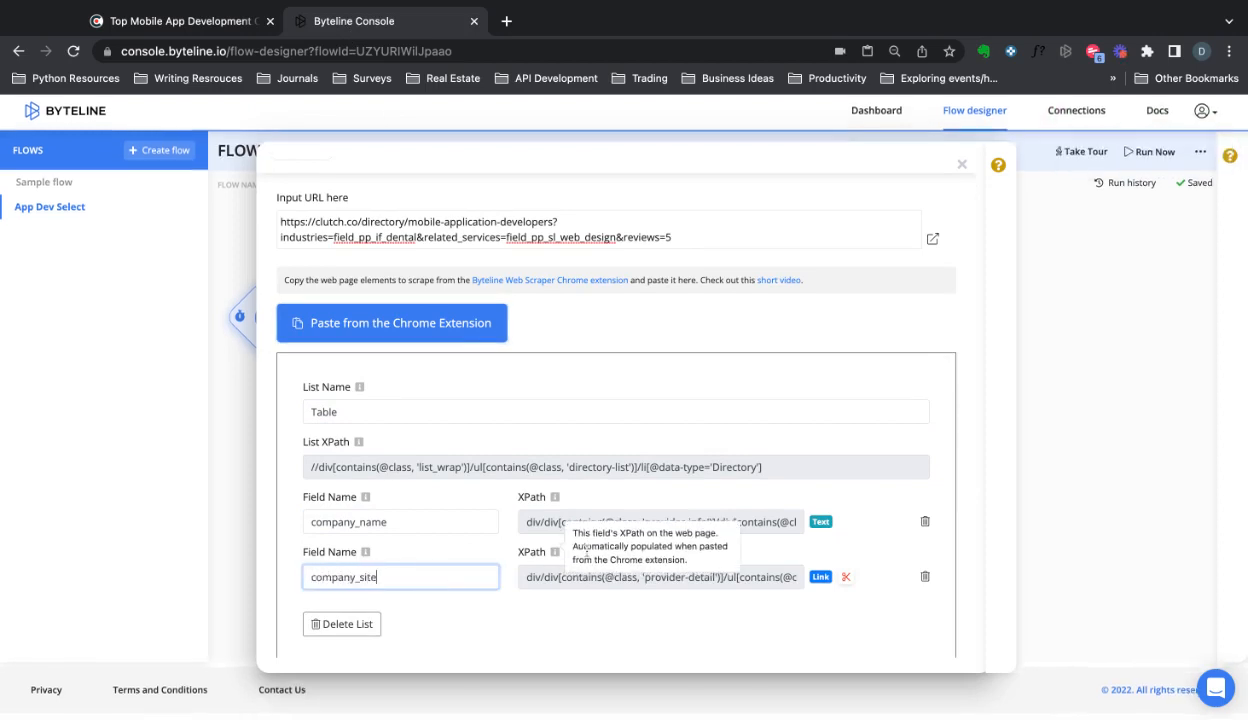
{"action": "left_click", "coordinate": [525, 594]}
Test run the Web Scraper node and review the company names and sites in its output.
{"action": "scroll", "coordinate": [641, 594], "scroll_direction": "down", "scroll_amount": 5}
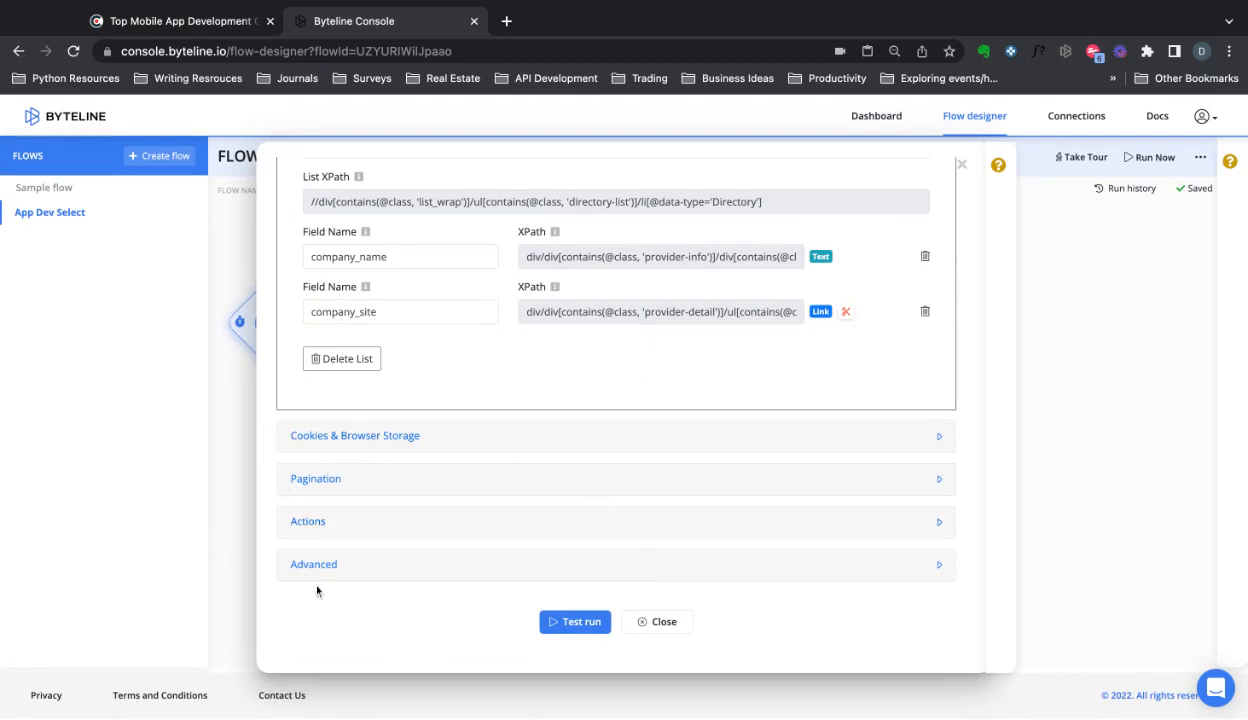
{"action": "left_click", "coordinate": [558, 626]}
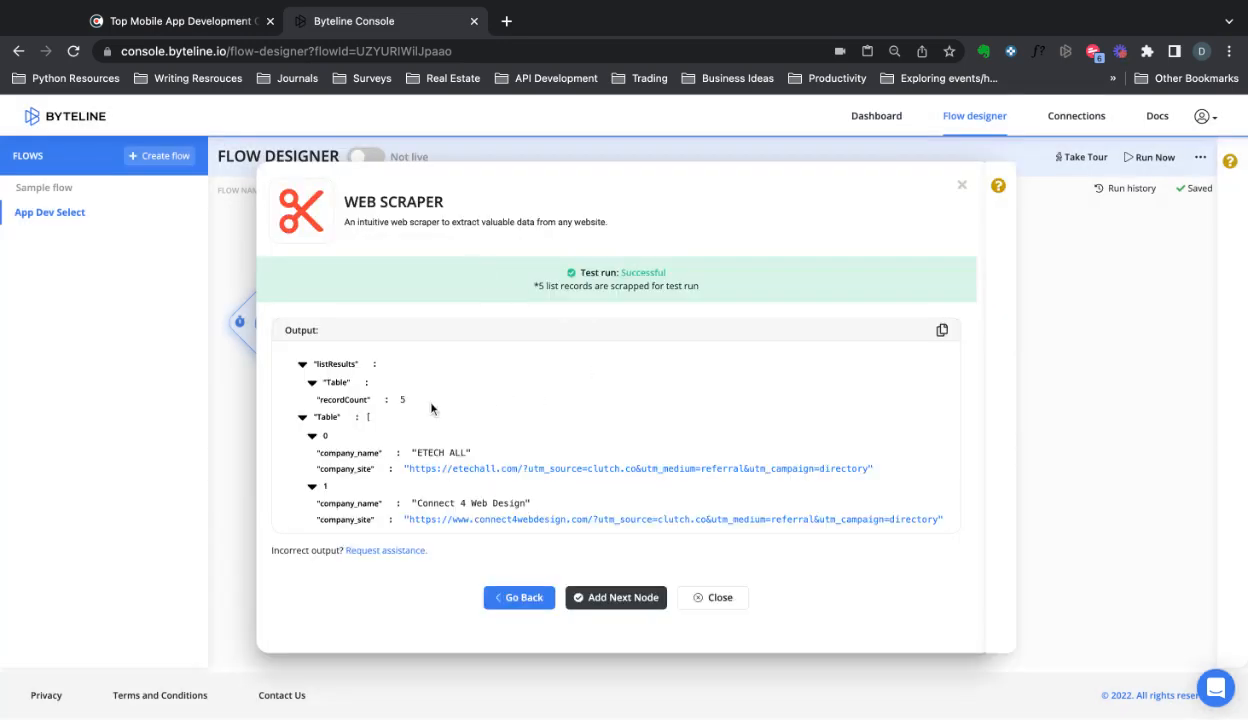
{"action": "triple_click", "coordinate": [537, 289]}
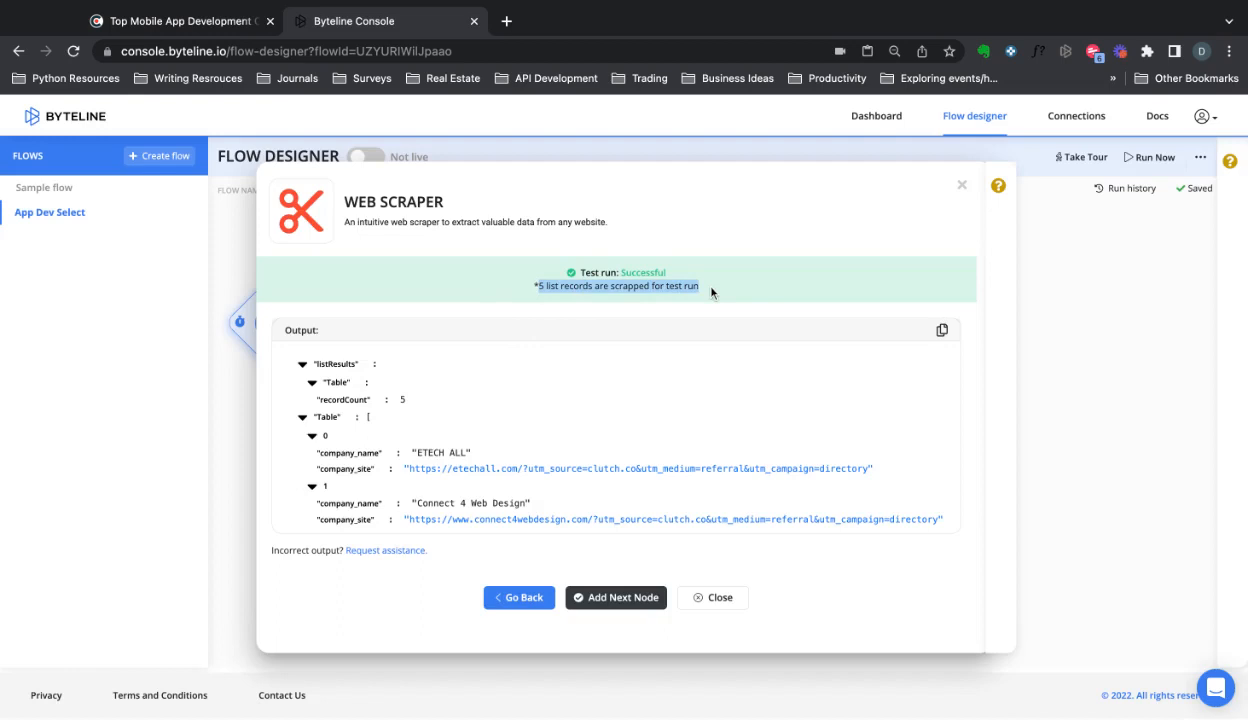
{"action": "left_click", "coordinate": [606, 289]}
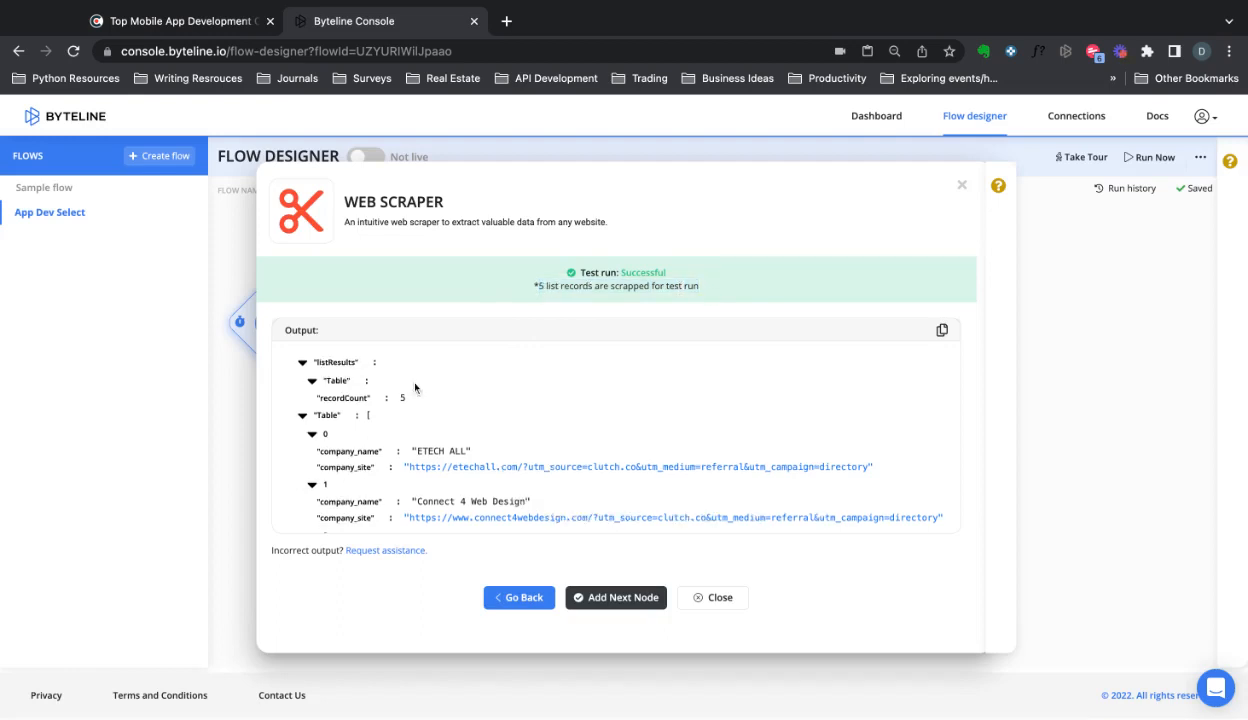
{"action": "scroll", "coordinate": [418, 375], "scroll_direction": "down", "scroll_amount": 2}
Compare the test run output with the company listings on the Clutch page, ending back in the Byteline Console.
{"action": "left_click", "coordinate": [142, 22]}
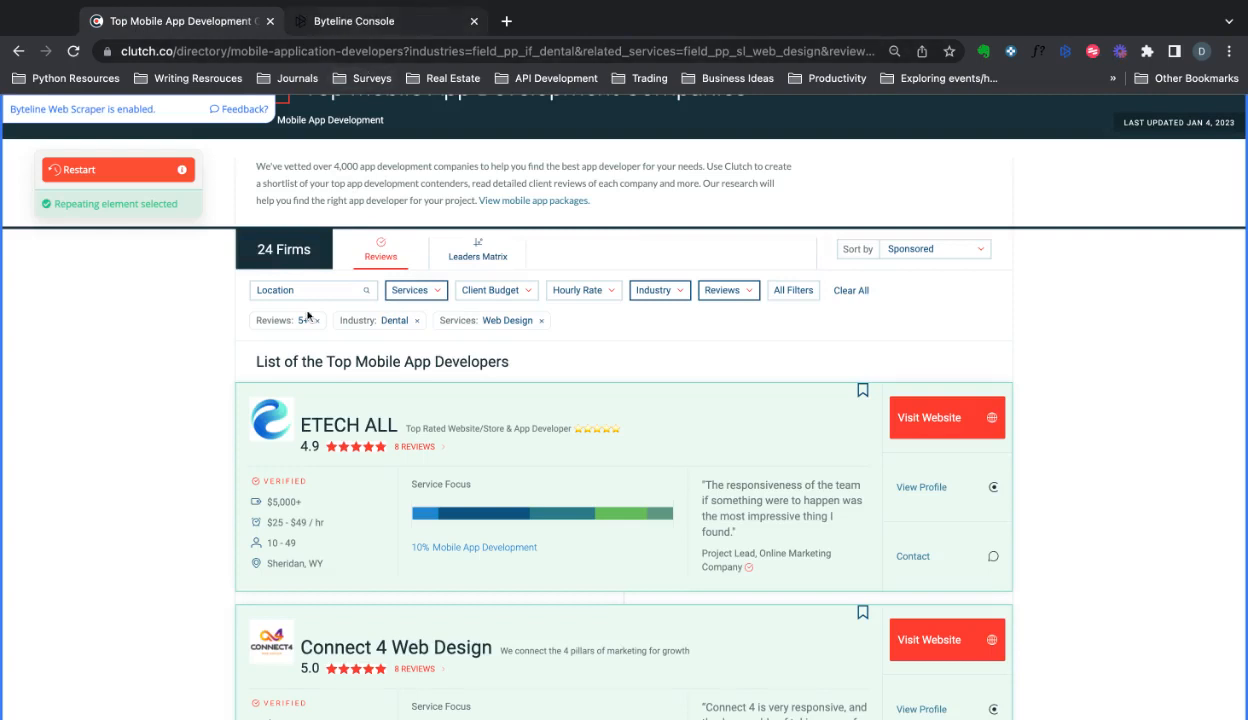
{"action": "left_click", "coordinate": [345, 26]}
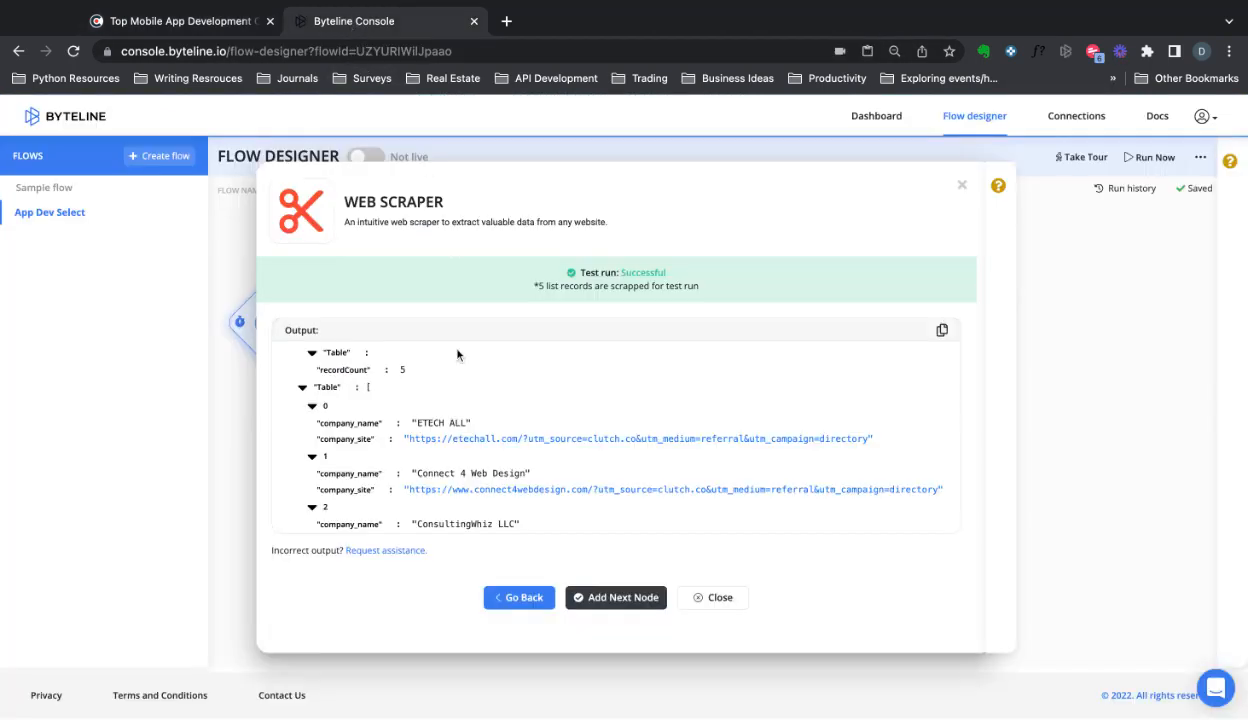
{"action": "scroll", "coordinate": [383, 468], "scroll_direction": "down", "scroll_amount": 1}
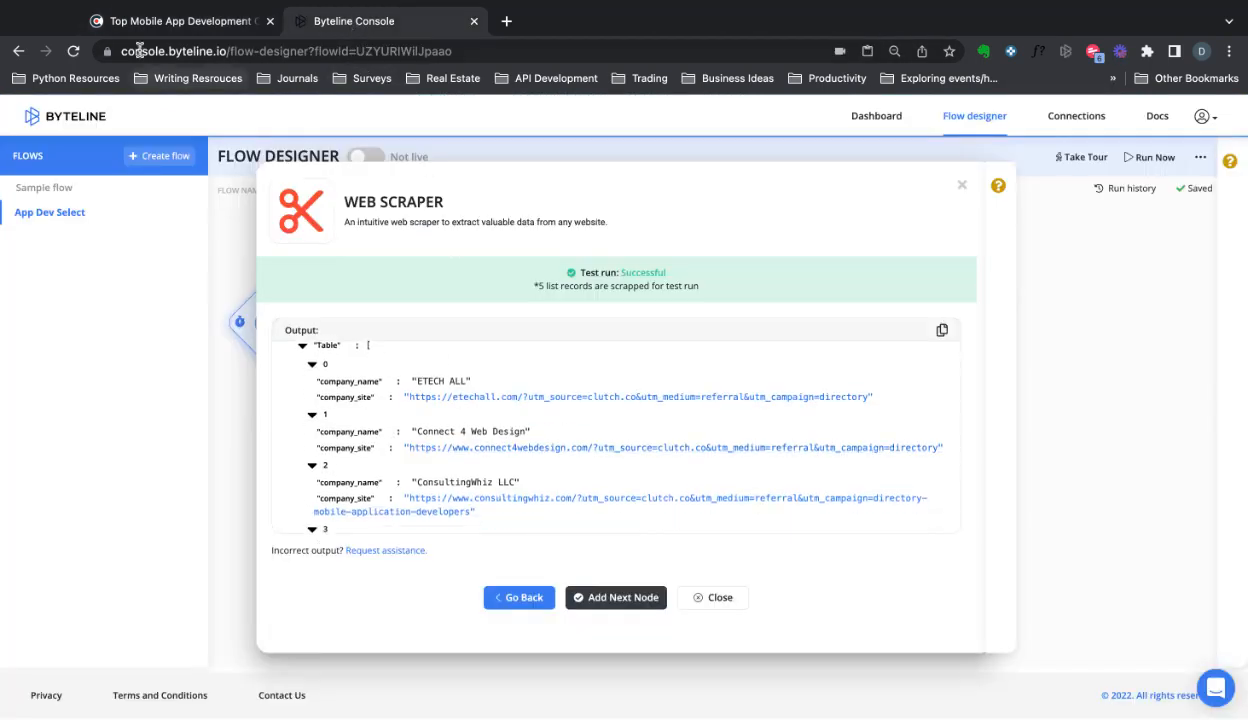
{"action": "left_click", "coordinate": [175, 20]}
{"action": "scroll", "coordinate": [380, 147], "scroll_direction": "down", "scroll_amount": 1}
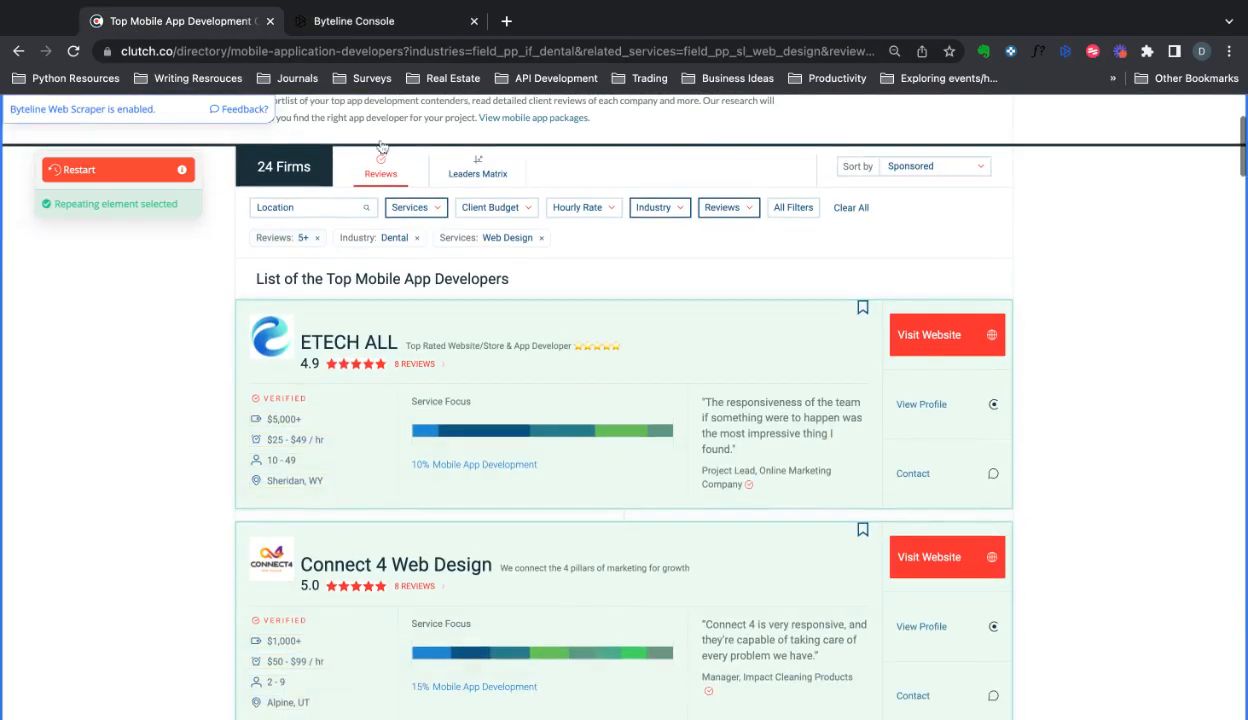
{"action": "left_click", "coordinate": [350, 28]}
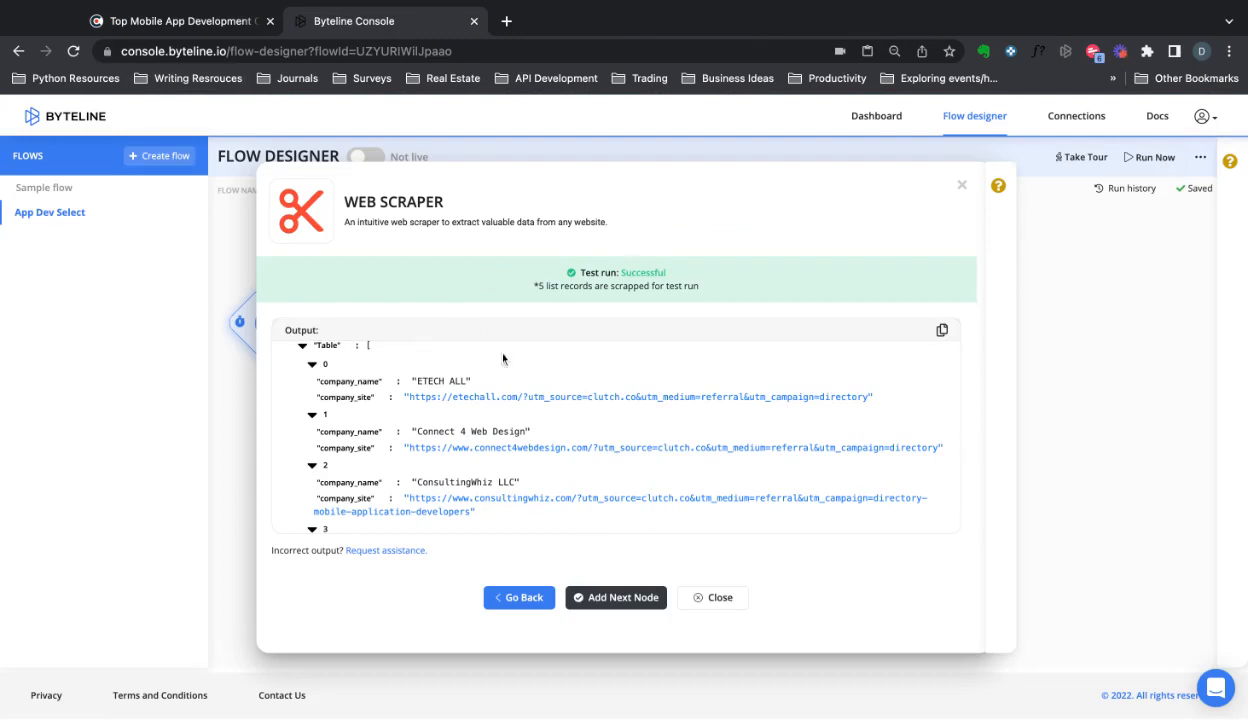
Look through the node types available as the flow's next node, then return to the flow designer without adding one.
{"action": "left_click", "coordinate": [626, 600]}
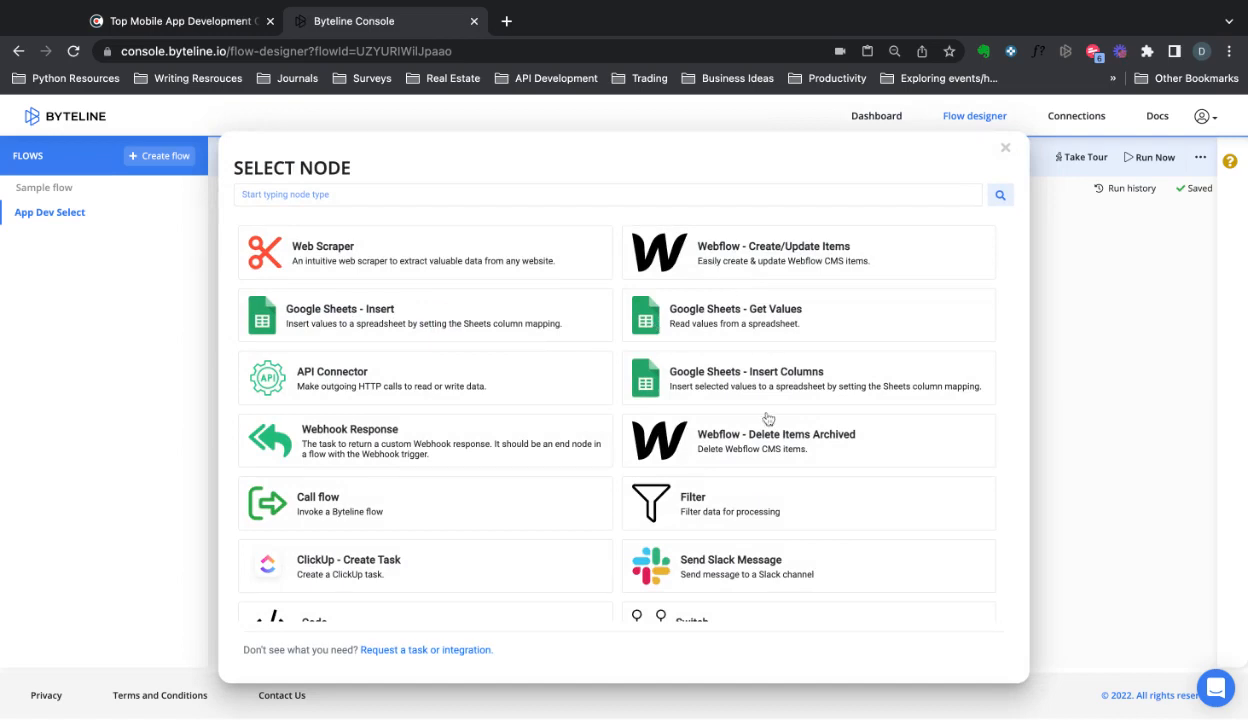
{"action": "scroll", "coordinate": [745, 410], "scroll_direction": "down", "scroll_amount": 2}
{"action": "scroll", "coordinate": [768, 418], "scroll_direction": "up", "scroll_amount": 2}
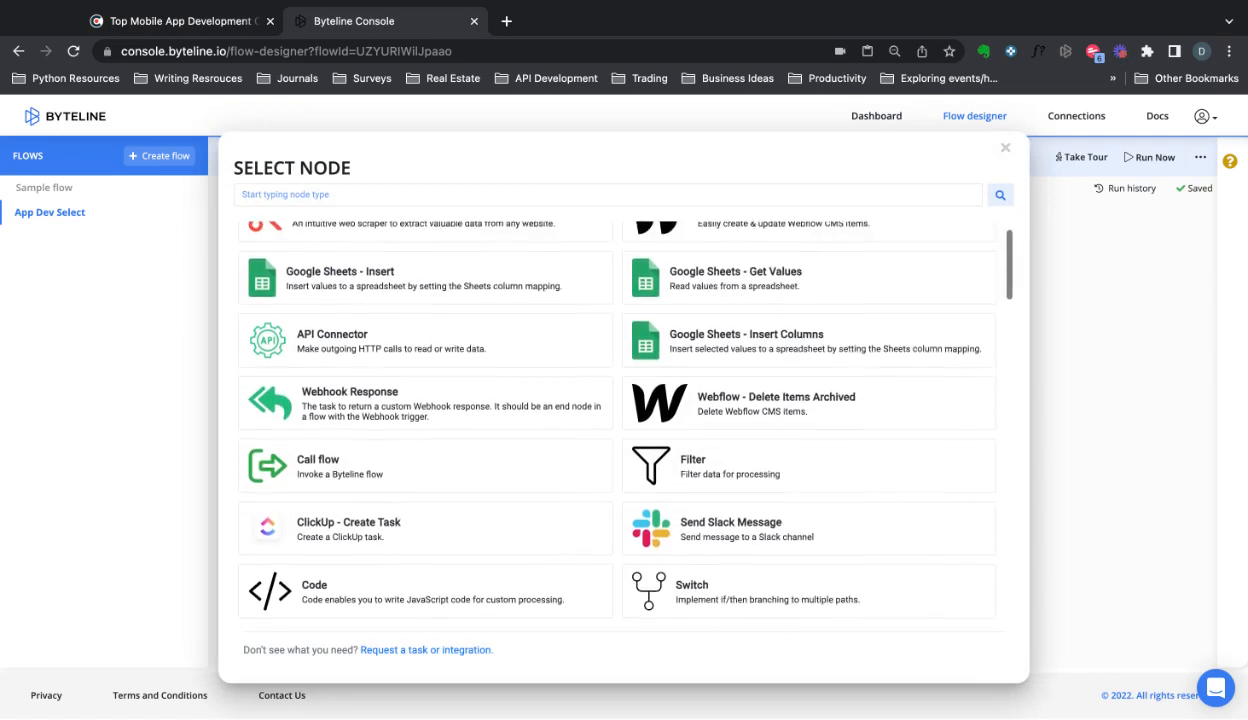
{"action": "left_click", "coordinate": [1005, 148]}
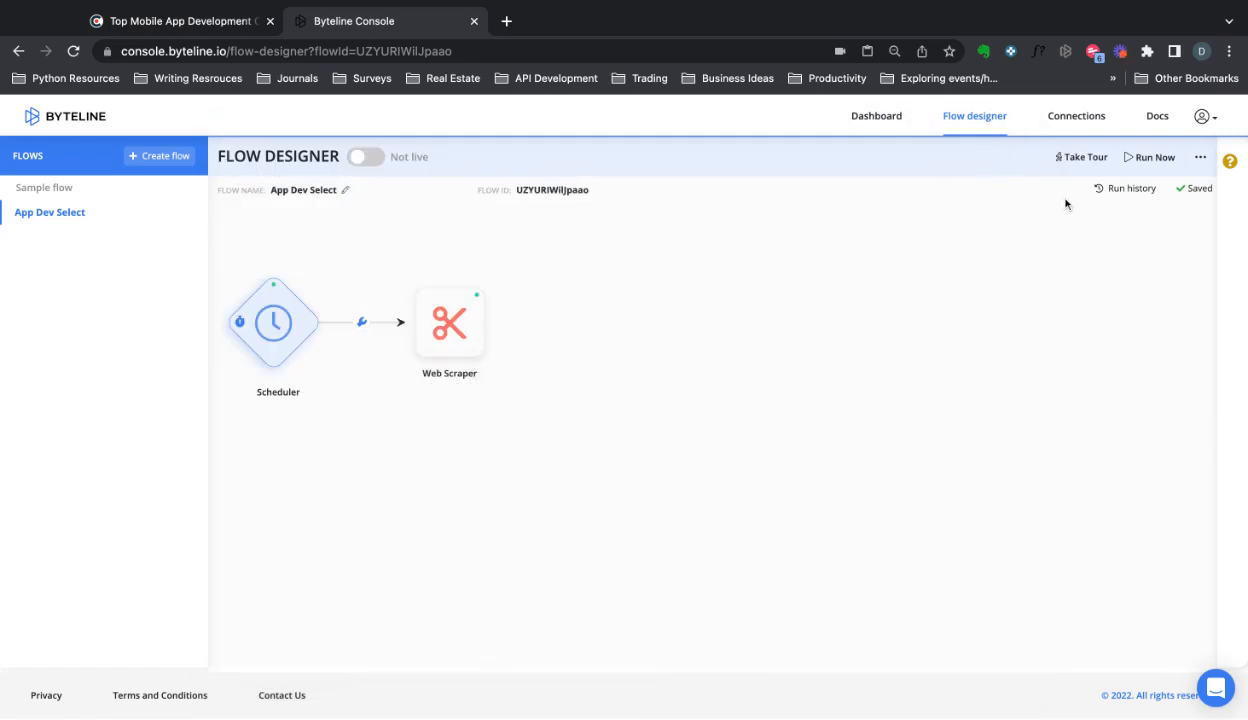
Run the whole App Dev Select flow and review the Web Scraper node's full output through the last record.
{"action": "left_click", "coordinate": [1155, 157]}
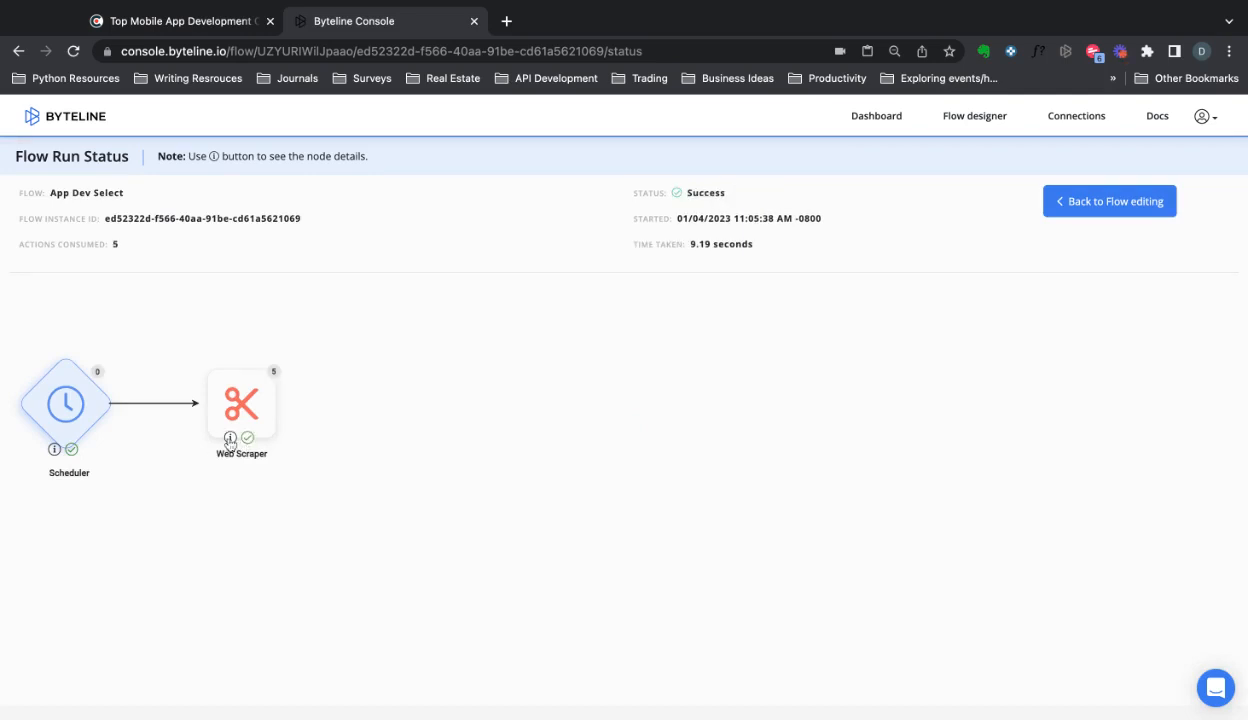
{"action": "left_click", "coordinate": [229, 440]}
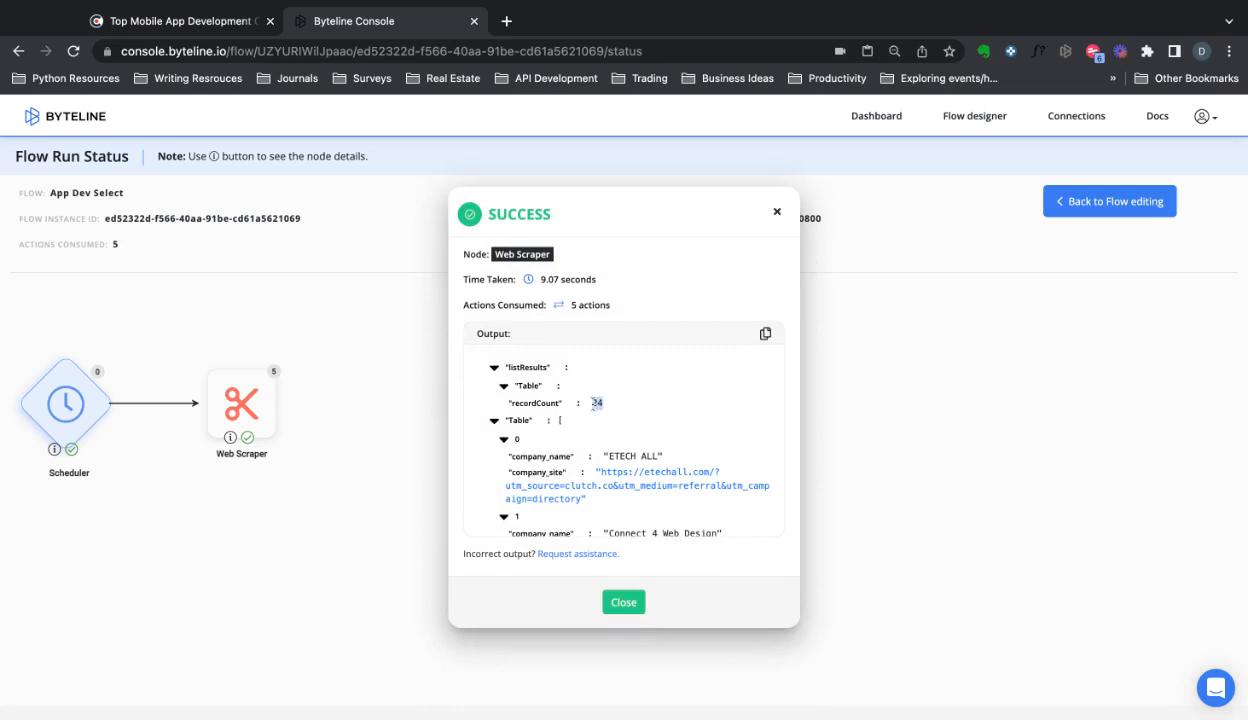
{"action": "scroll", "coordinate": [613, 460], "scroll_direction": "down", "scroll_amount": 5}
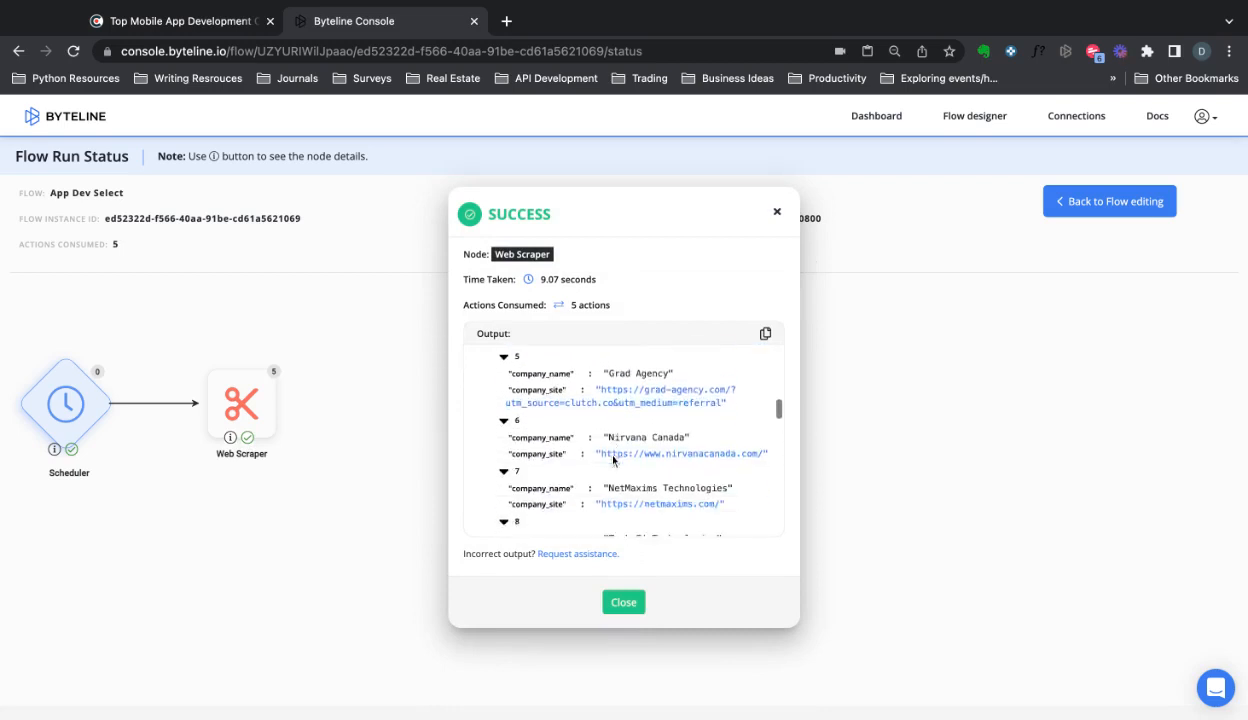
{"action": "scroll", "coordinate": [613, 460], "scroll_direction": "down", "scroll_amount": 10}
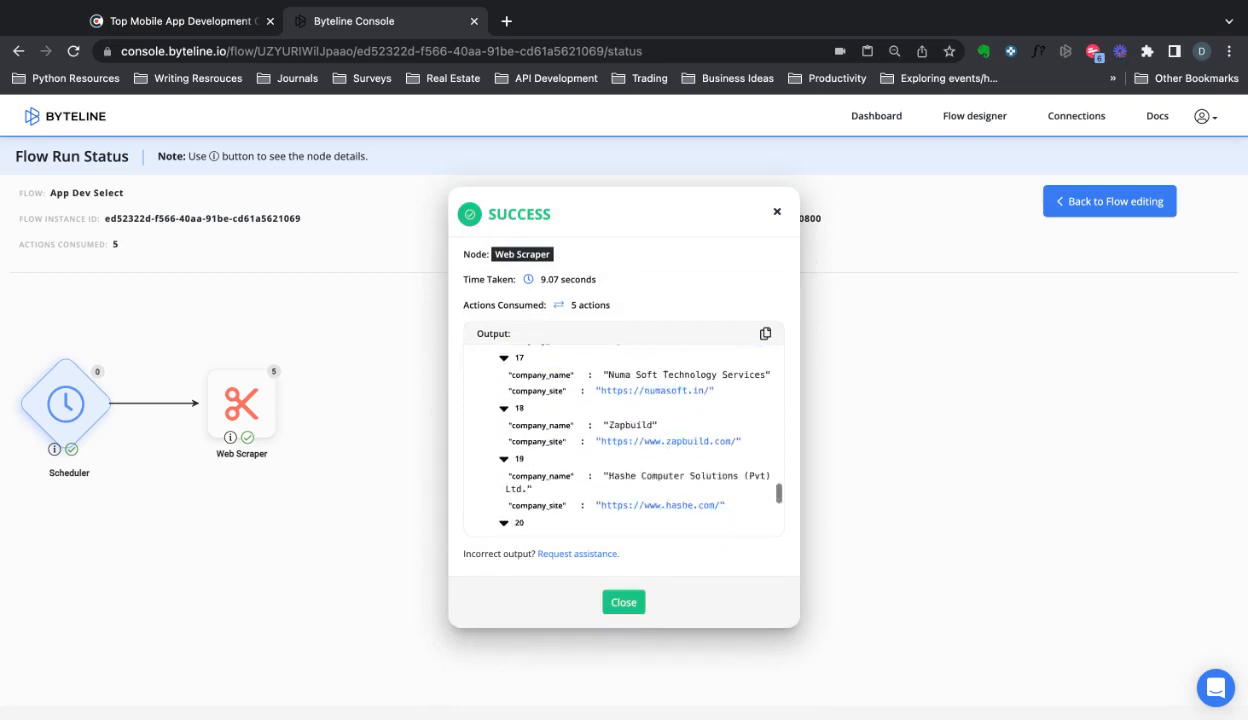
{"action": "scroll", "coordinate": [613, 460], "scroll_direction": "down", "scroll_amount": 4}
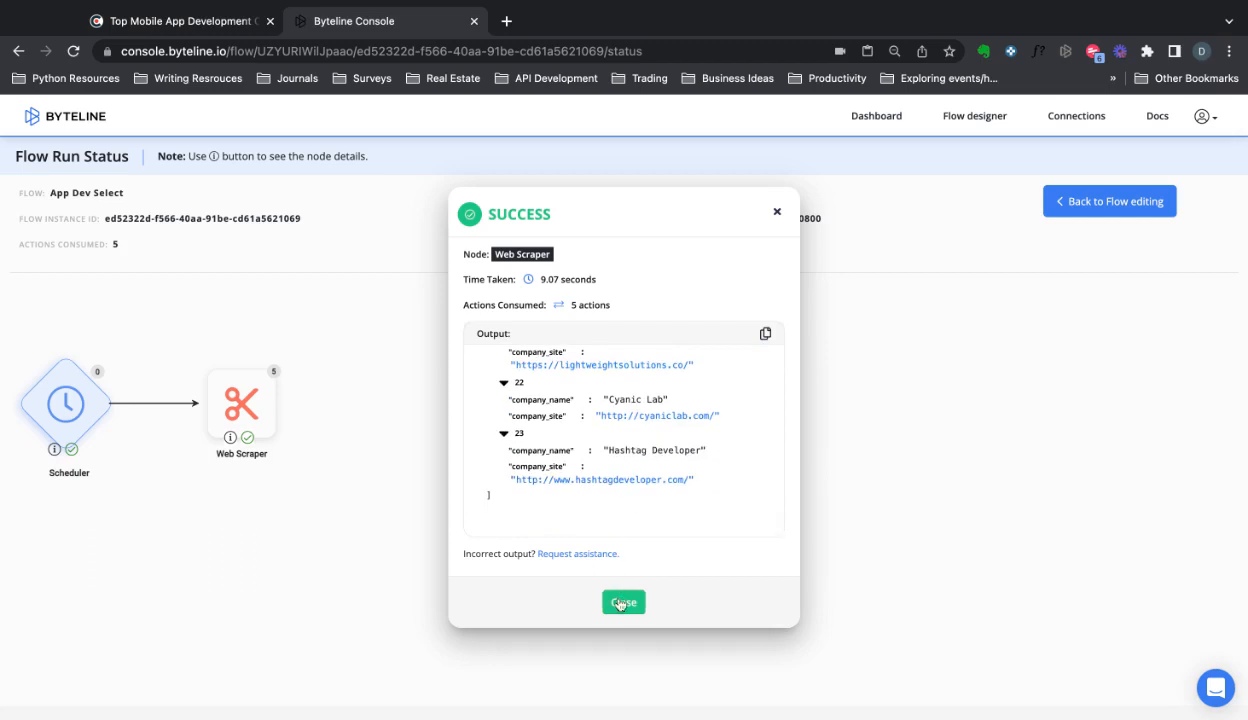